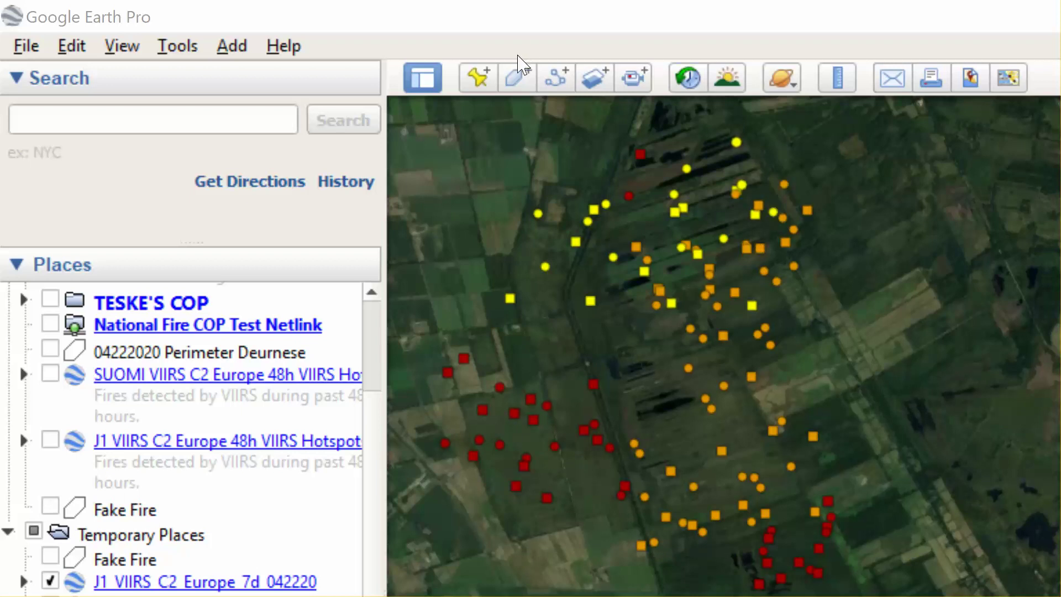
Step: Start a new polygon named 'Day 1' and move its dialog off the map
click(519, 83)
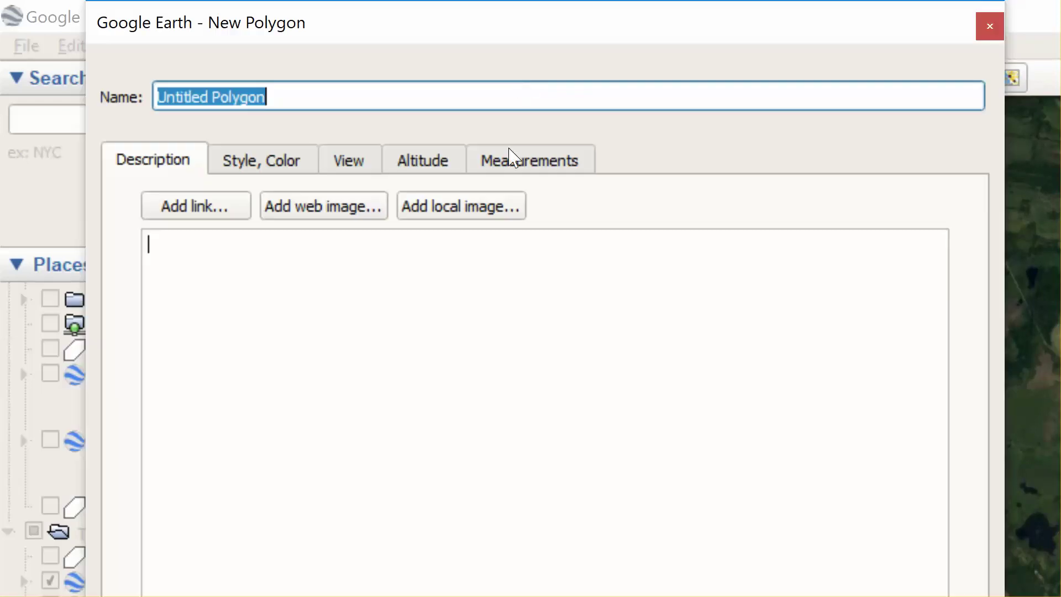
click(248, 167)
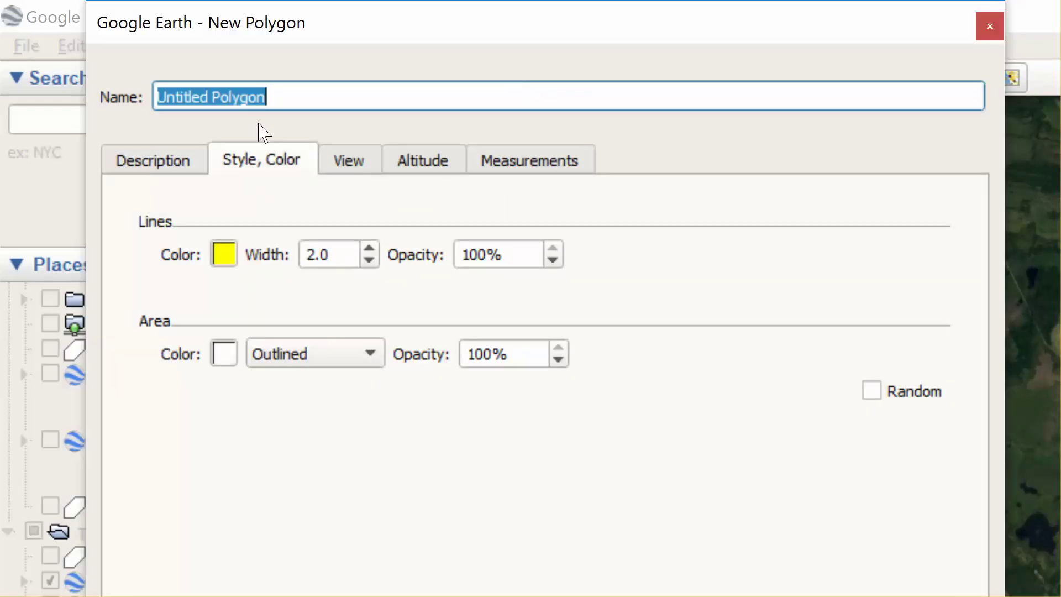
text(Day 1)
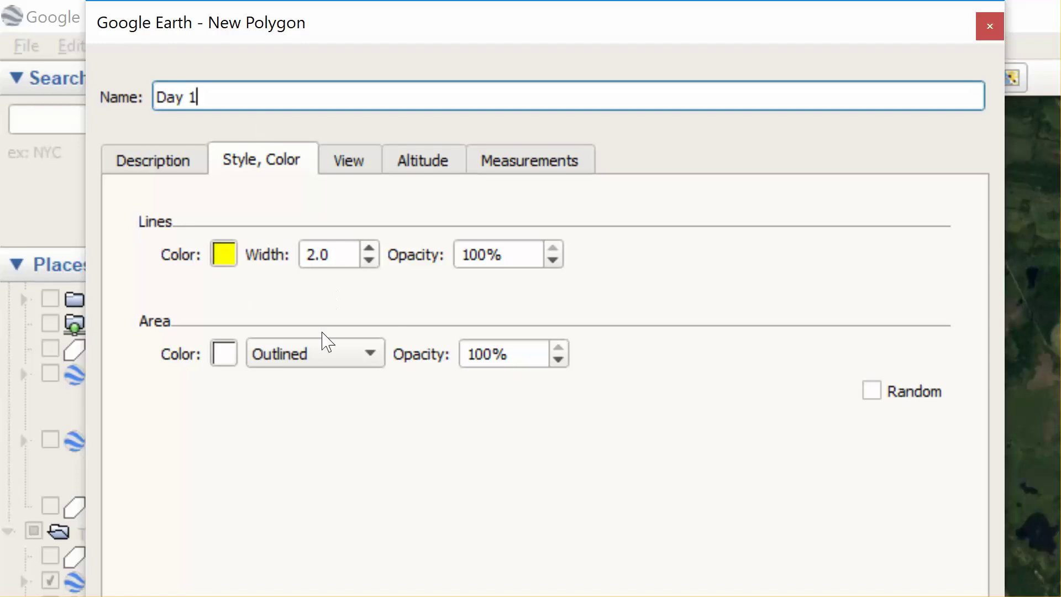
drag(577, 8, 508, 577)
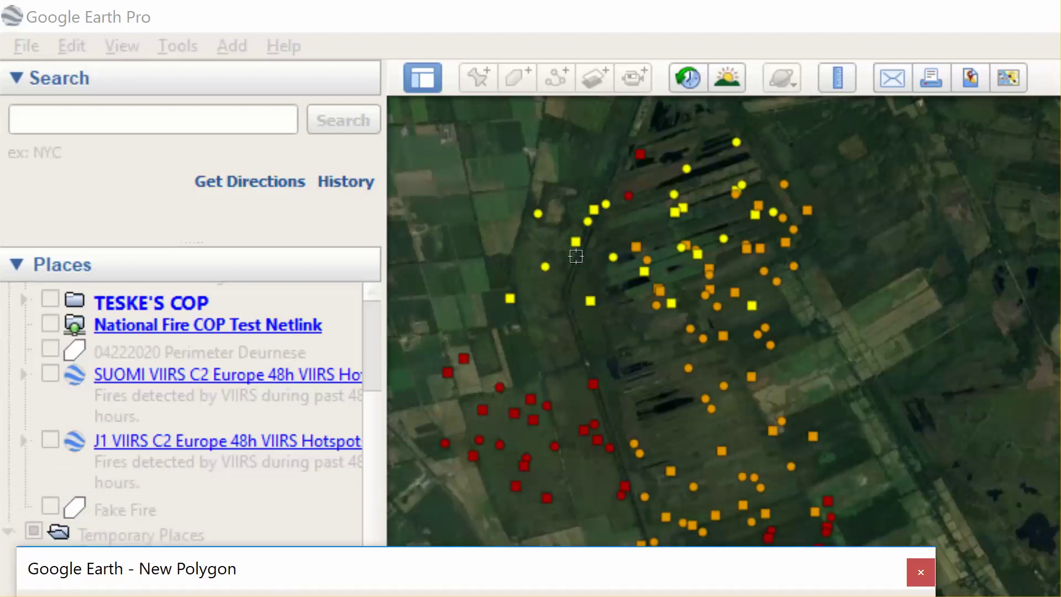
Step: Trace a ten-vertex outline around the northern yellow hotspot cluster, then bring the dialog back
click(738, 145)
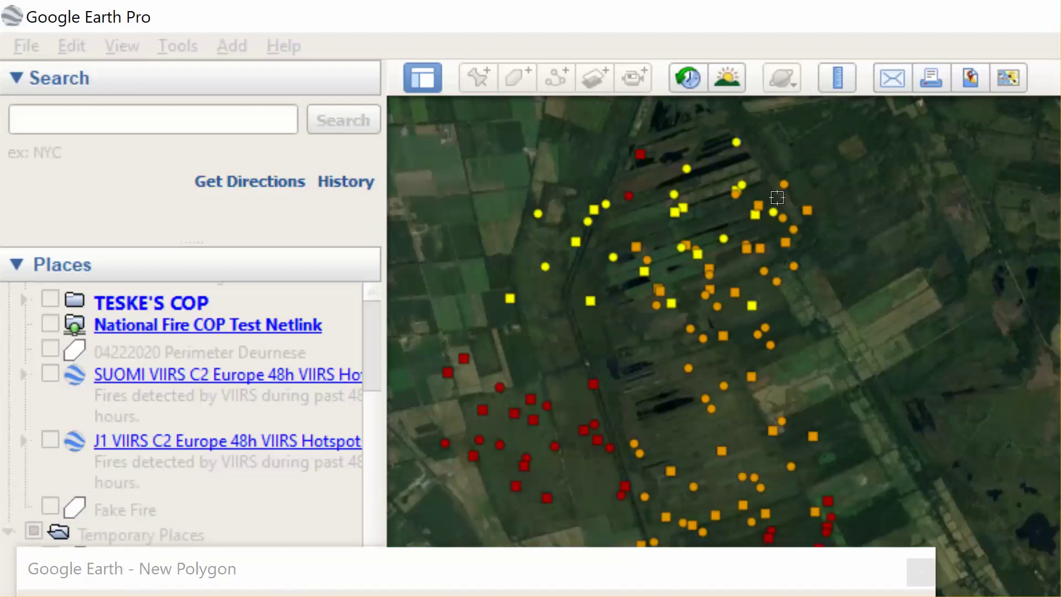
click(774, 214)
click(752, 306)
click(673, 307)
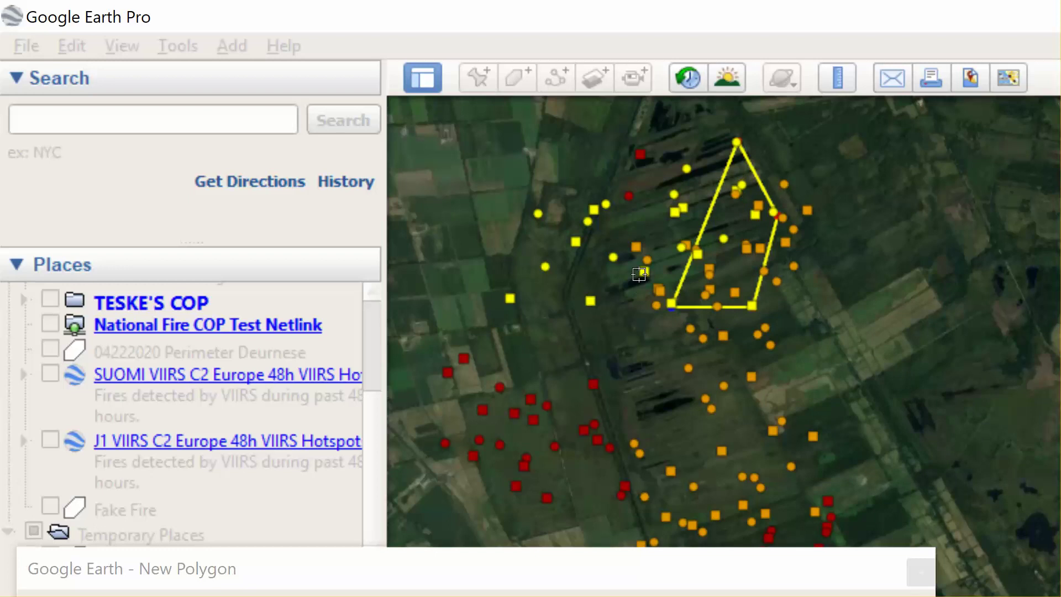
click(644, 271)
click(591, 302)
click(509, 299)
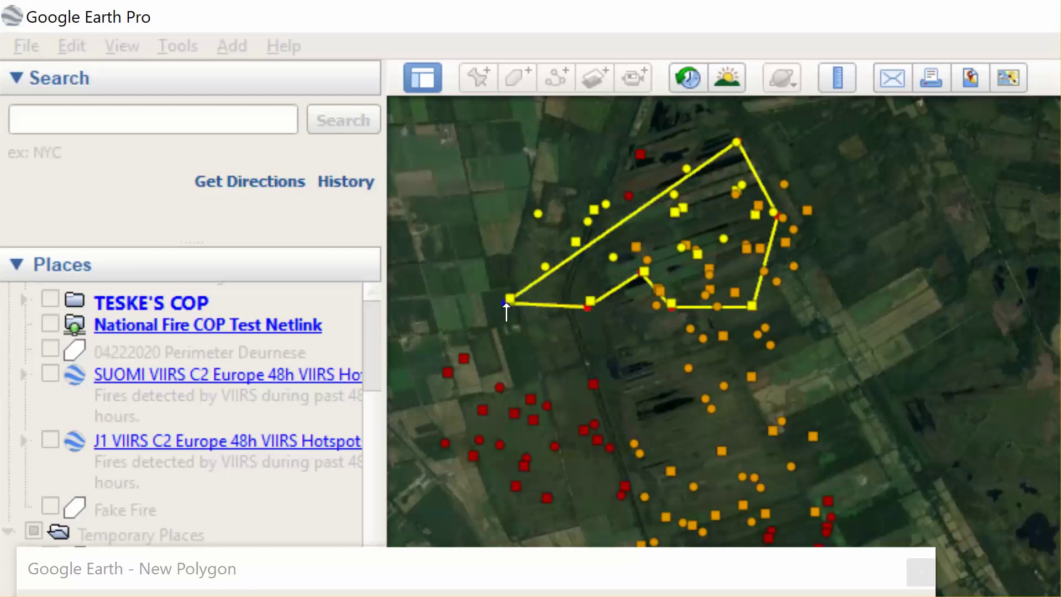
click(542, 218)
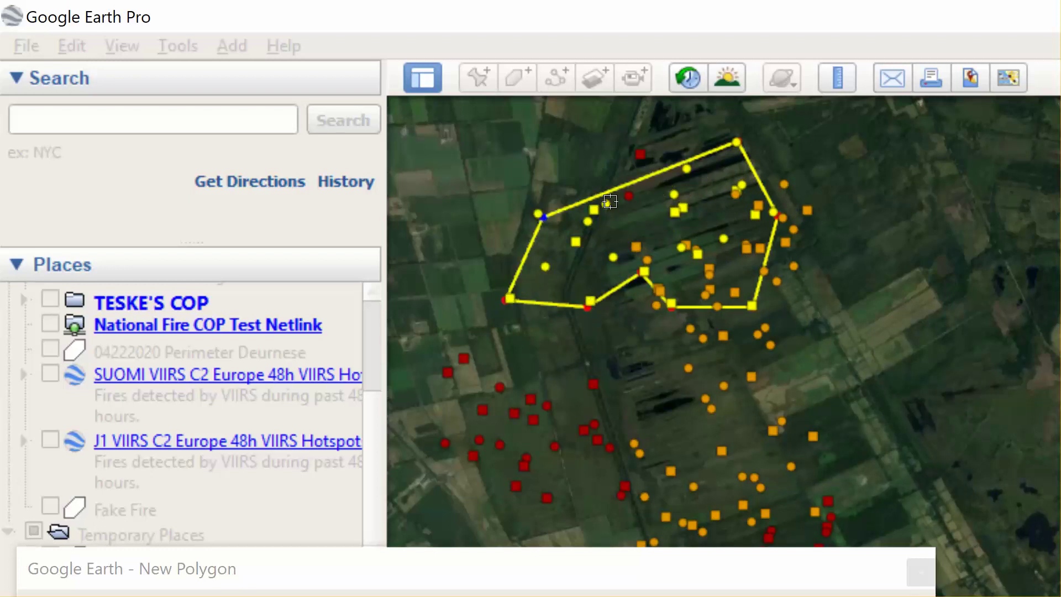
click(610, 200)
click(686, 171)
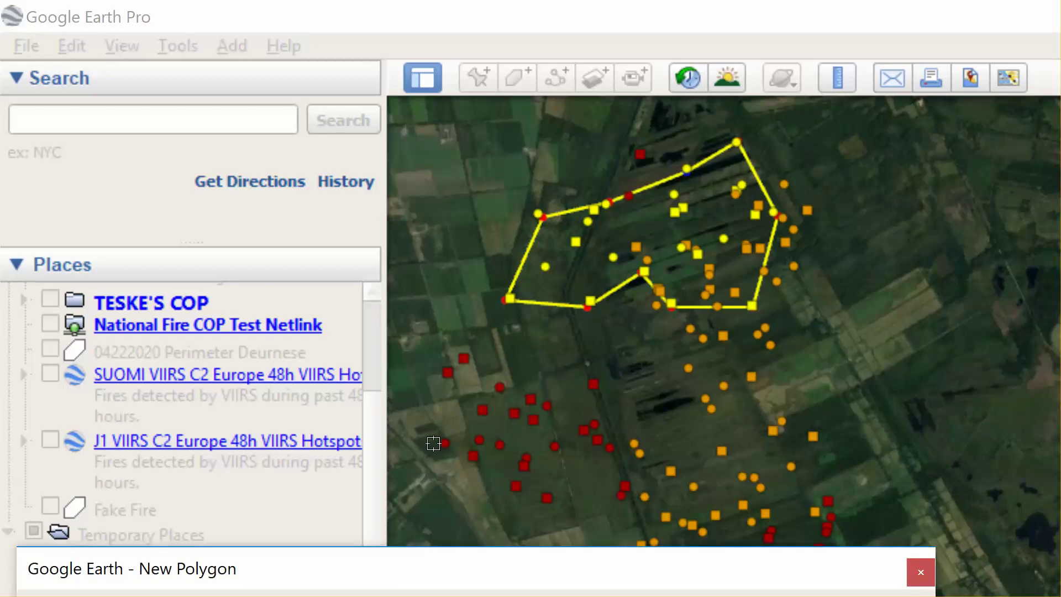
drag(342, 579, 377, 74)
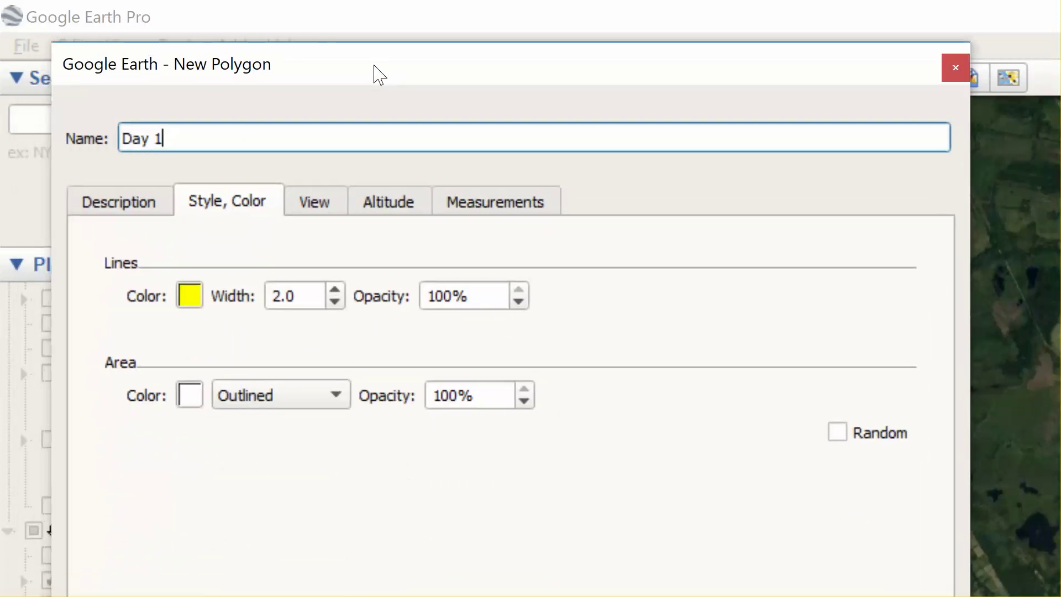
Step: Check Day 1's 189-hectare area, set it Filled+Outlined in yellow, and save it
click(524, 213)
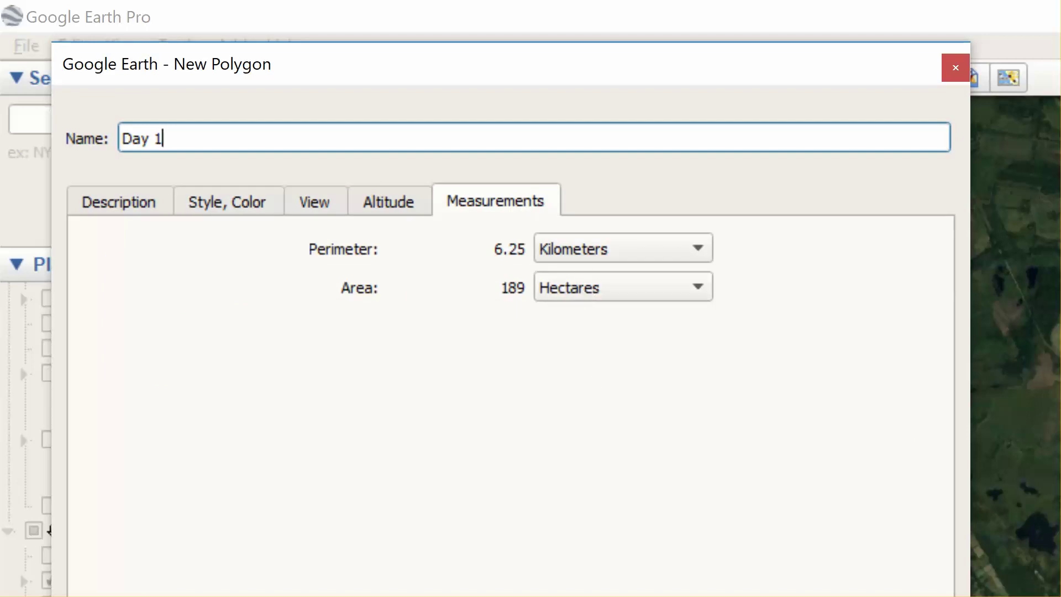
key(Tab)
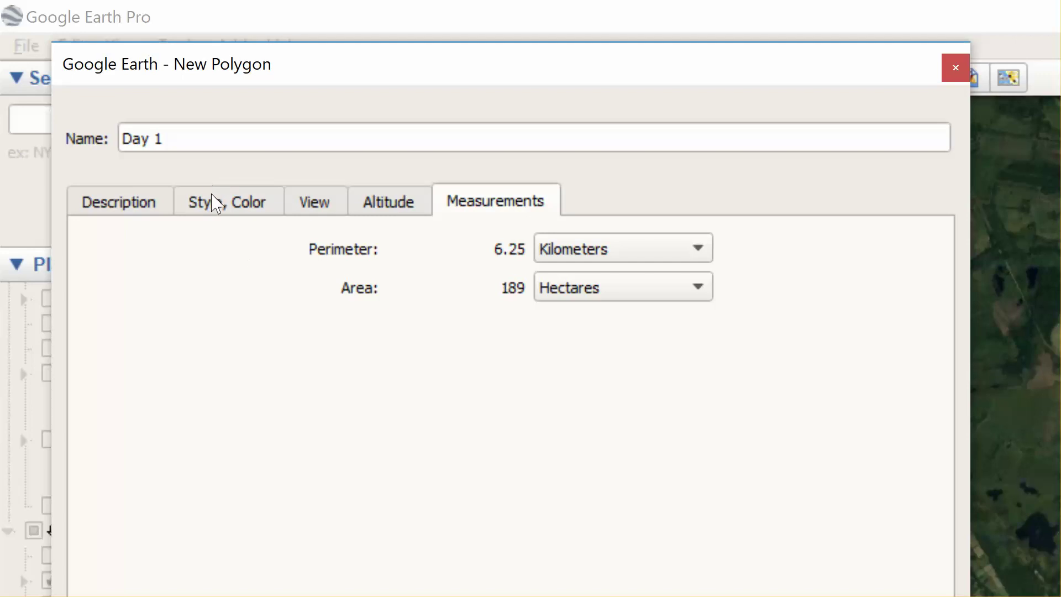
click(201, 205)
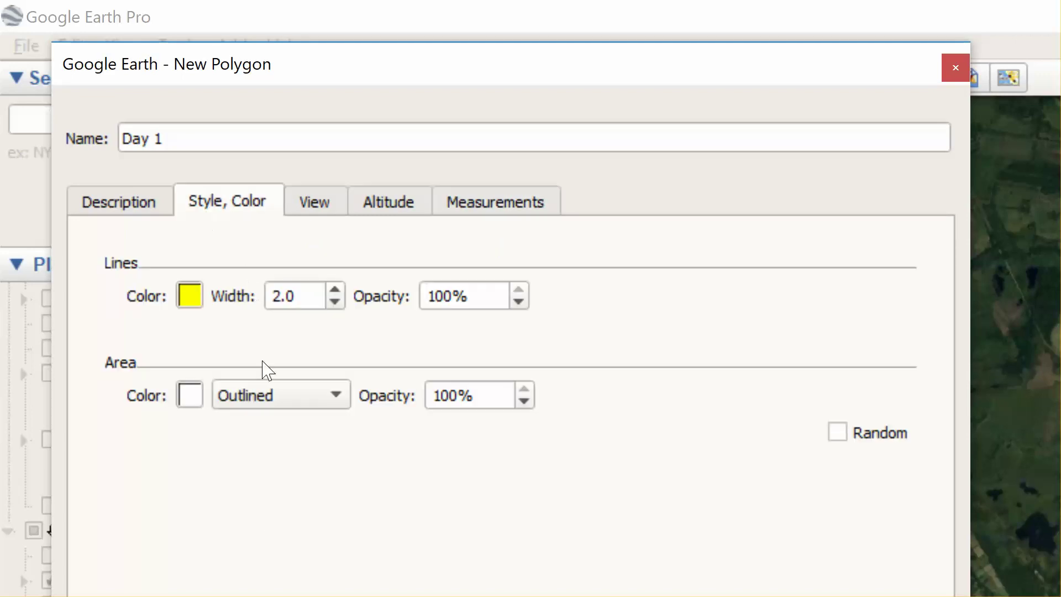
click(265, 398)
click(266, 426)
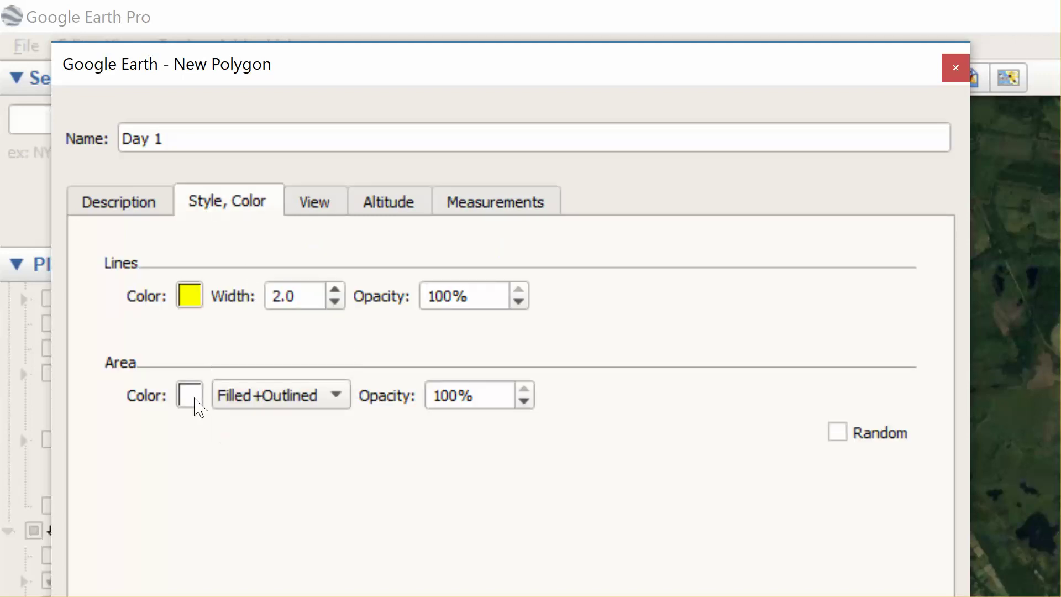
click(194, 402)
click(456, 337)
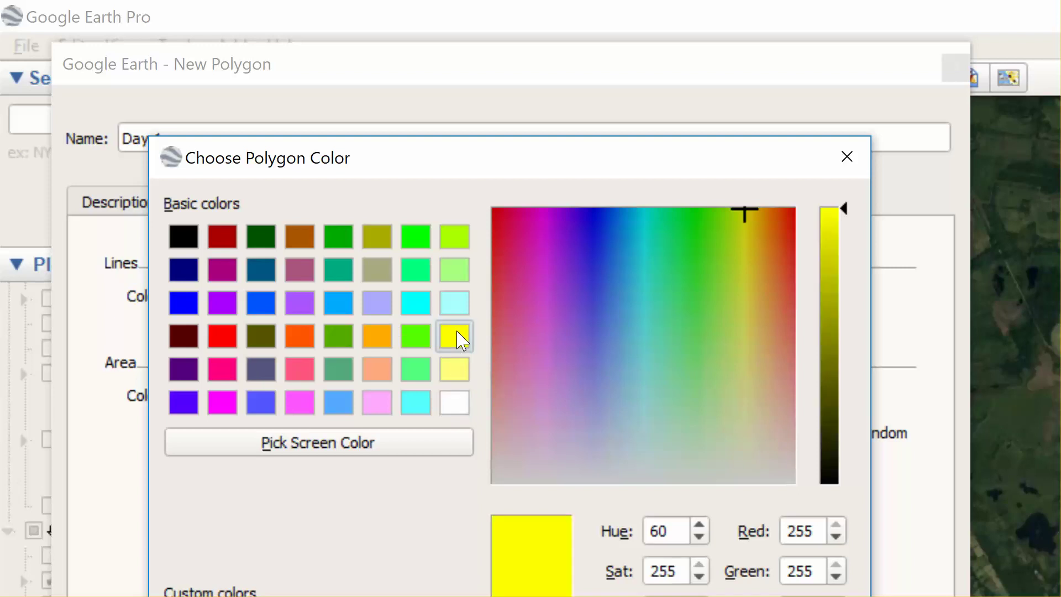
key(Return)
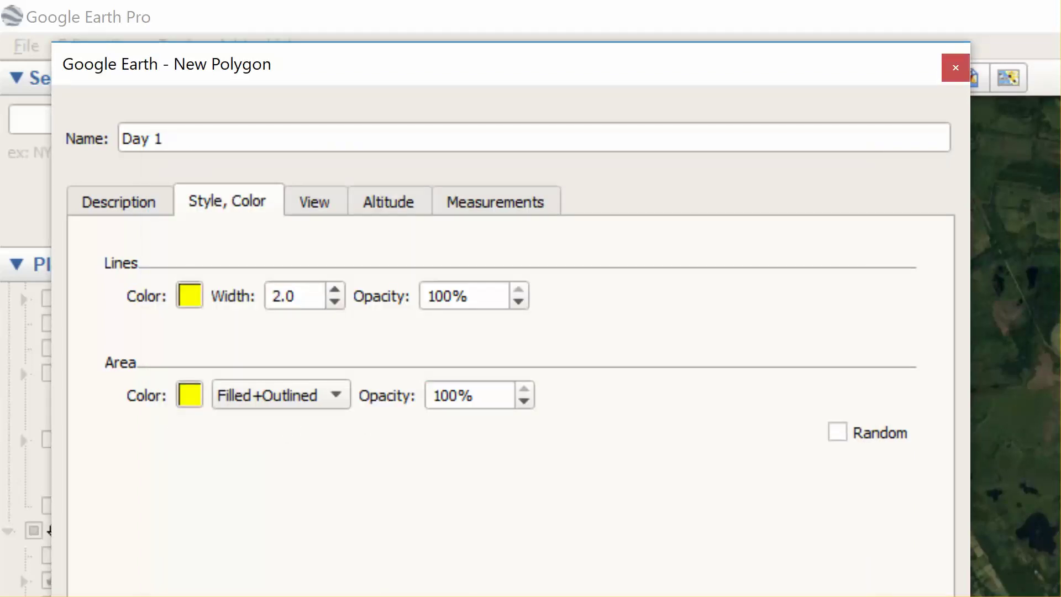
key(Return)
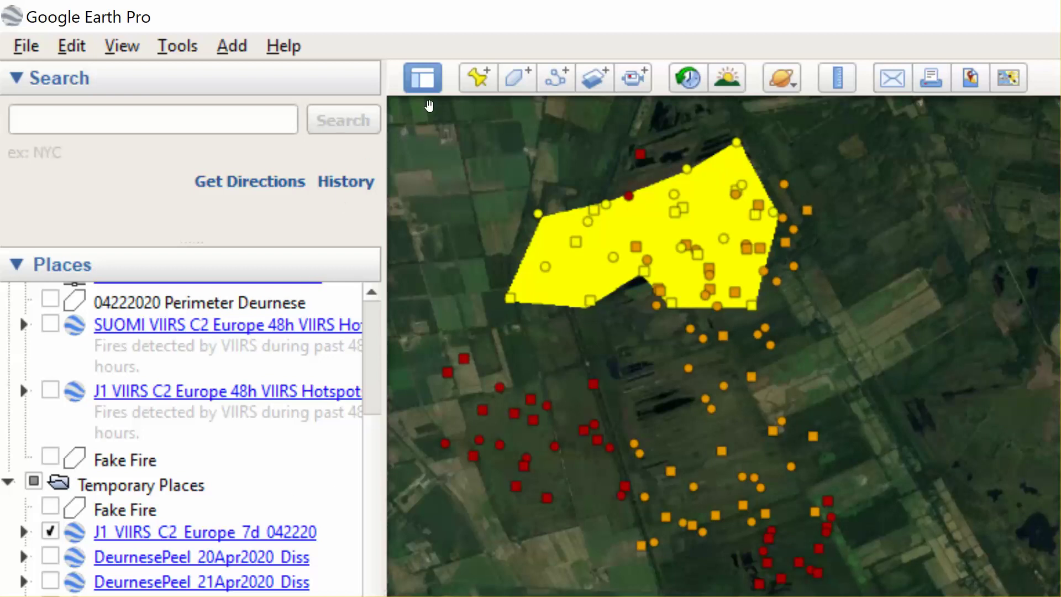
Step: Create polygon 'Day 2' with an Outlined-only area and orange line colour, dialog moved aside
click(519, 84)
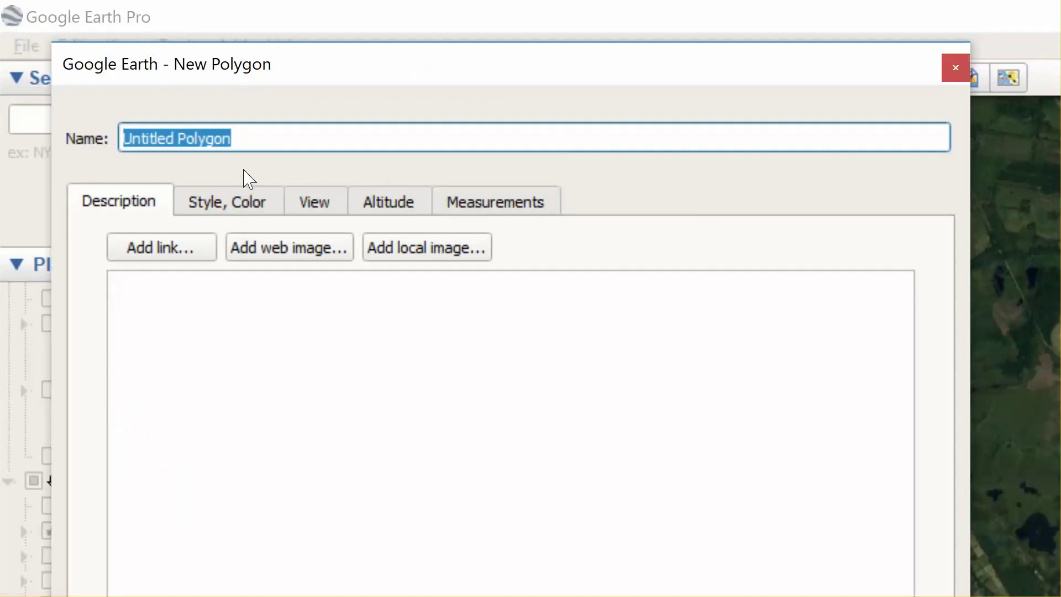
text(Day)
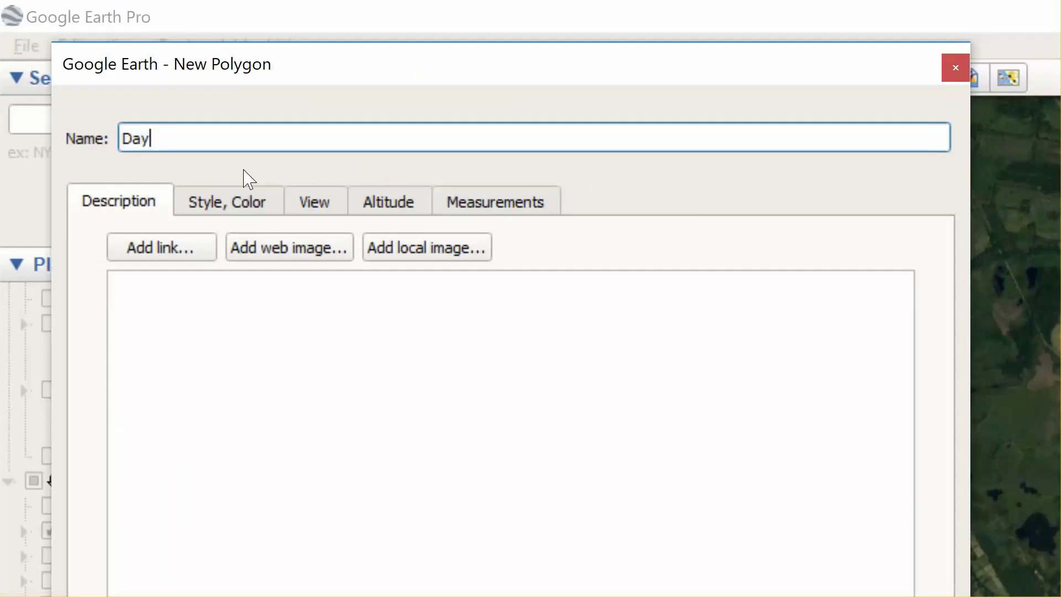
text( 2)
click(244, 204)
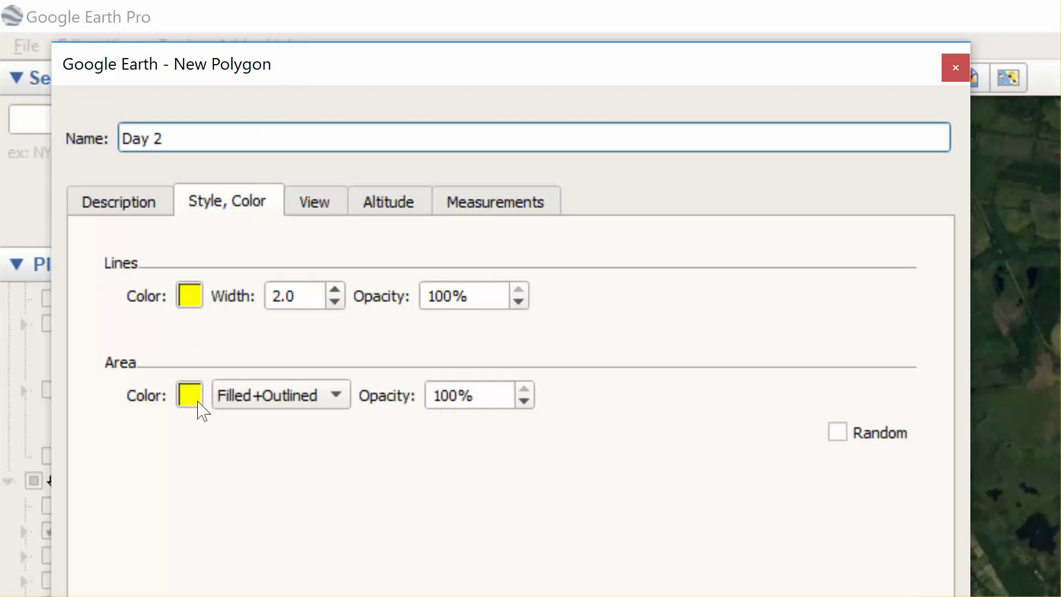
click(261, 397)
click(278, 369)
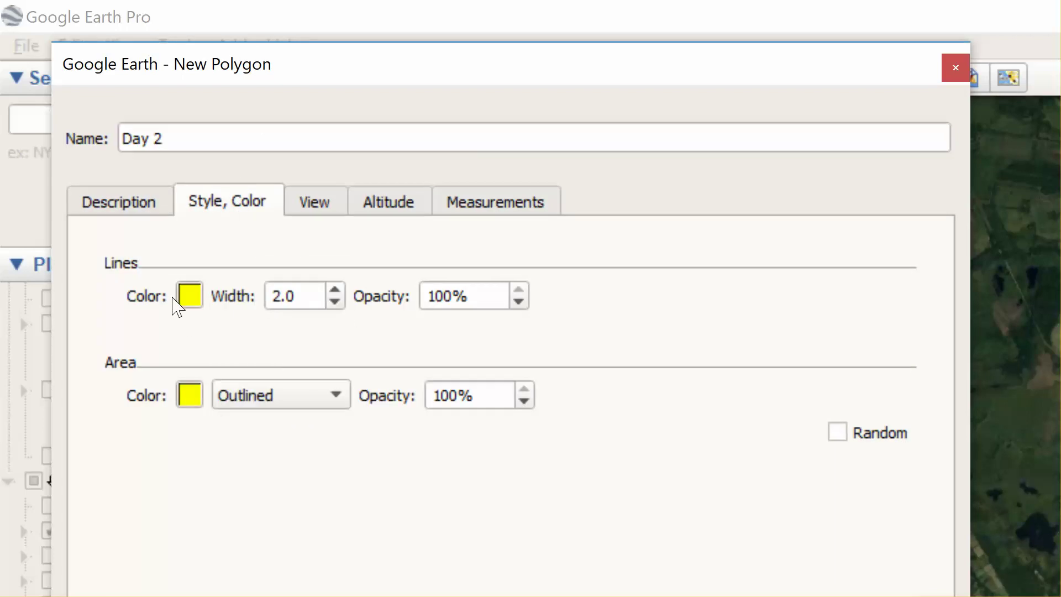
click(195, 298)
click(377, 336)
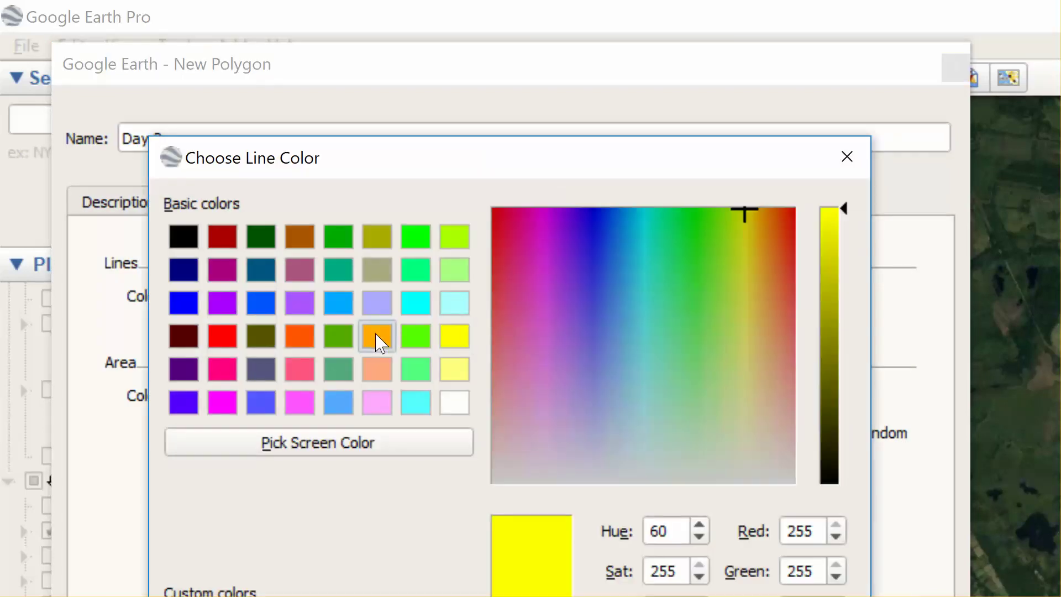
key(Return)
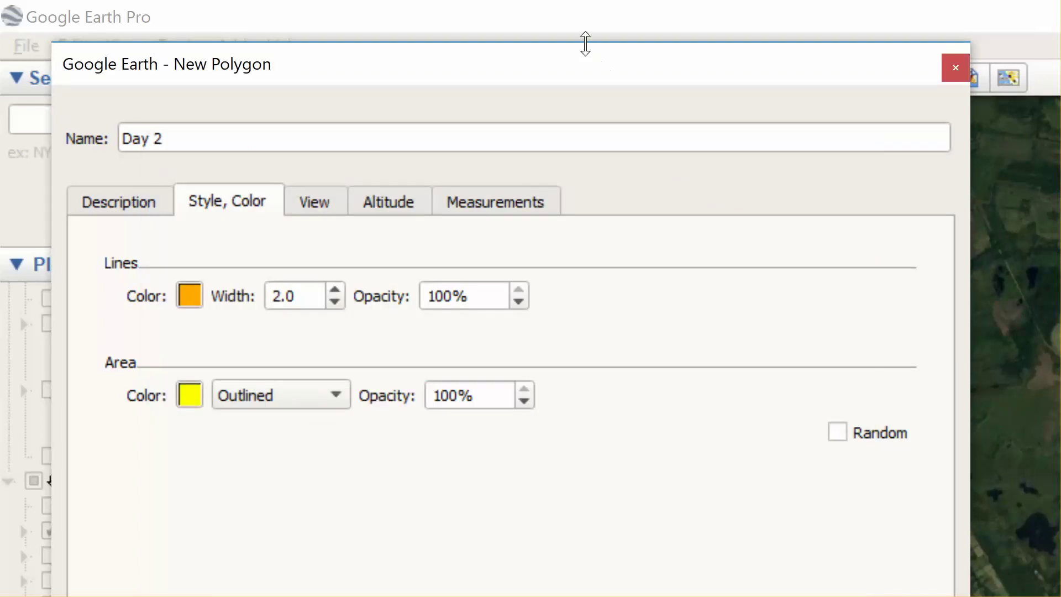
drag(573, 76, 586, 596)
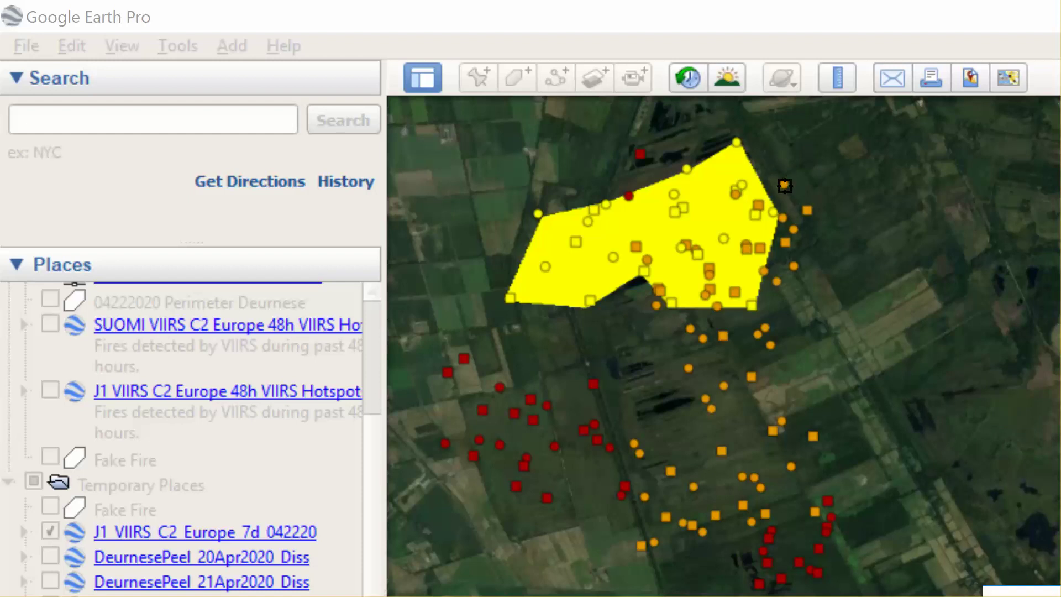
Step: Trace Day 2 from the yellow area's east edge south around the eastern orange hotspots
click(782, 188)
click(806, 209)
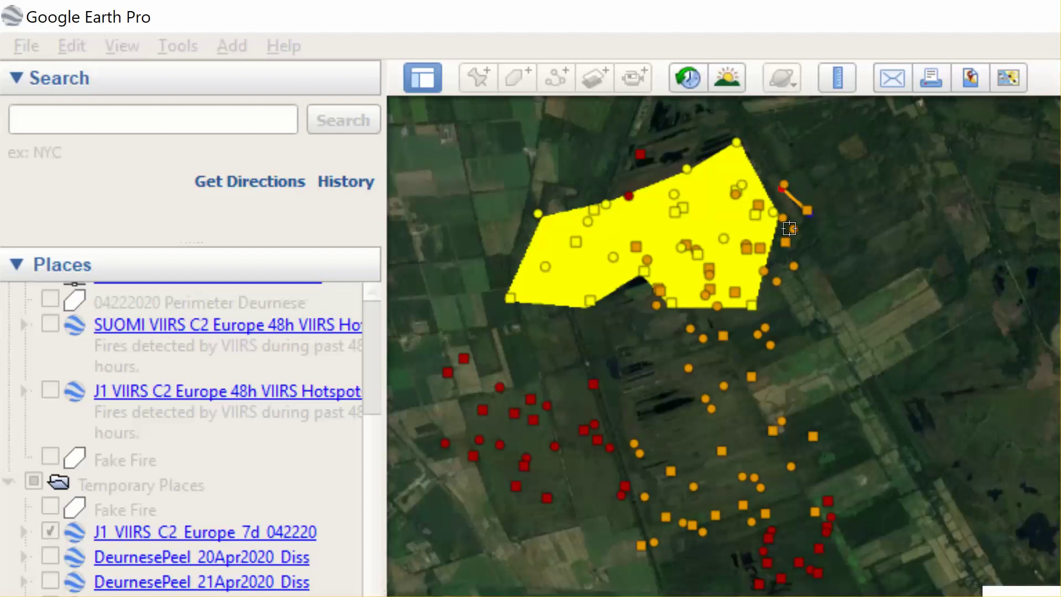
click(793, 230)
click(794, 267)
click(777, 282)
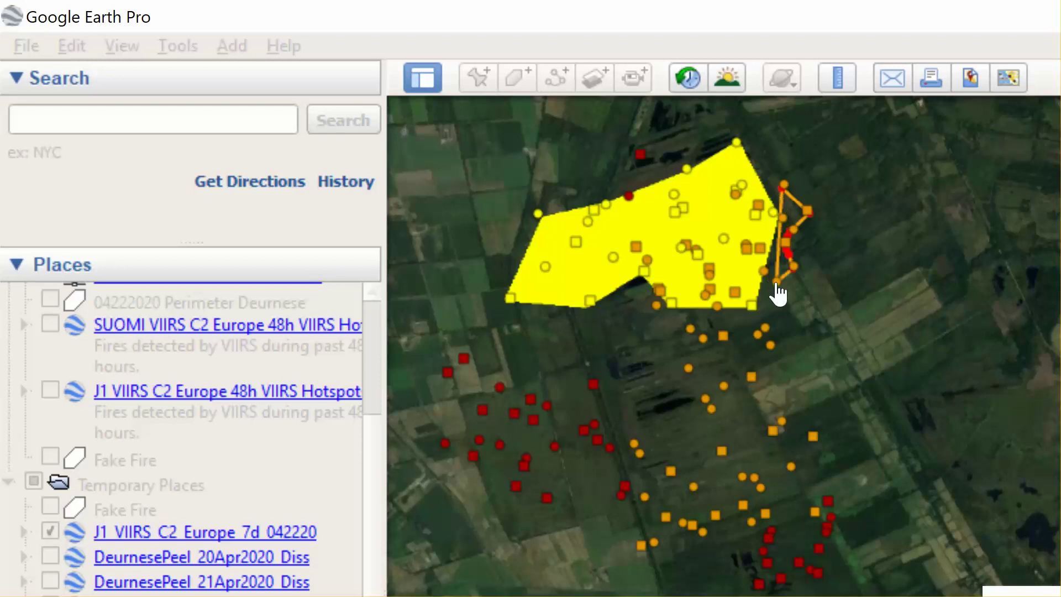
click(772, 346)
click(821, 431)
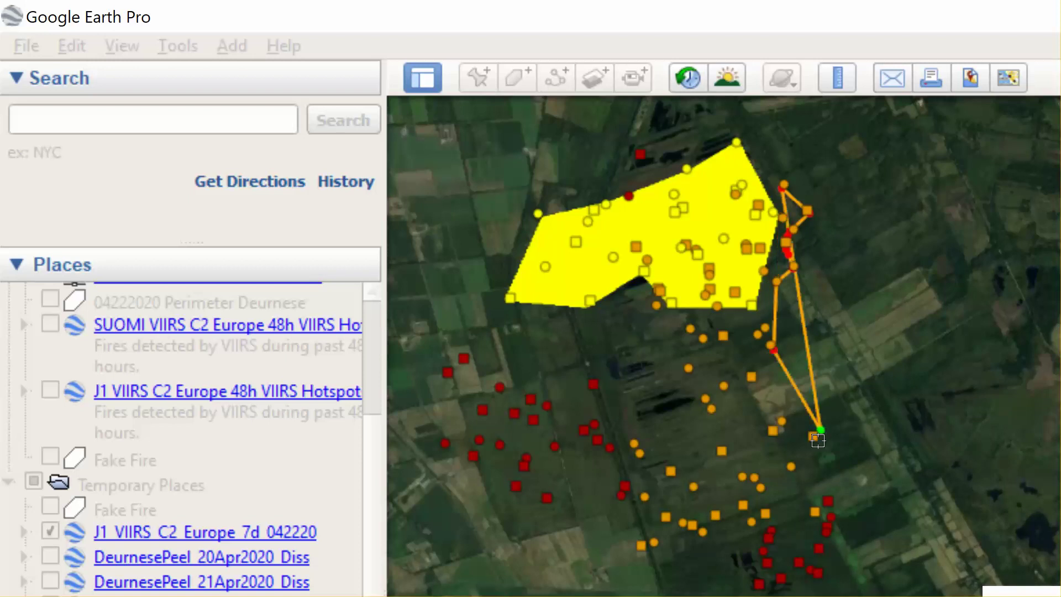
click(815, 512)
click(746, 524)
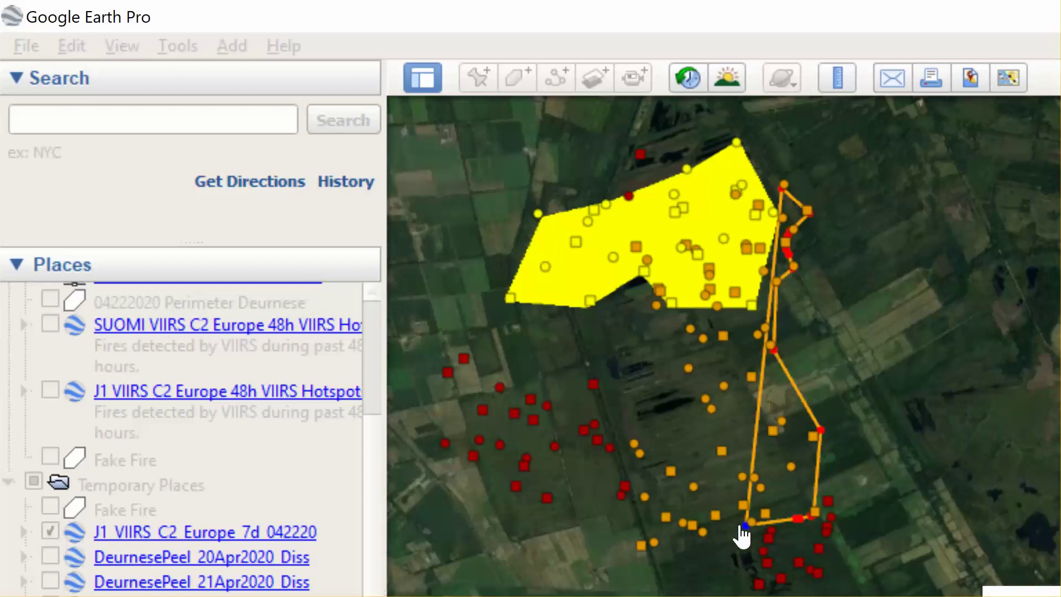
click(694, 537)
click(641, 546)
Step: Continue the outline up the western hotspots and close it along the yellow area's edge
click(669, 526)
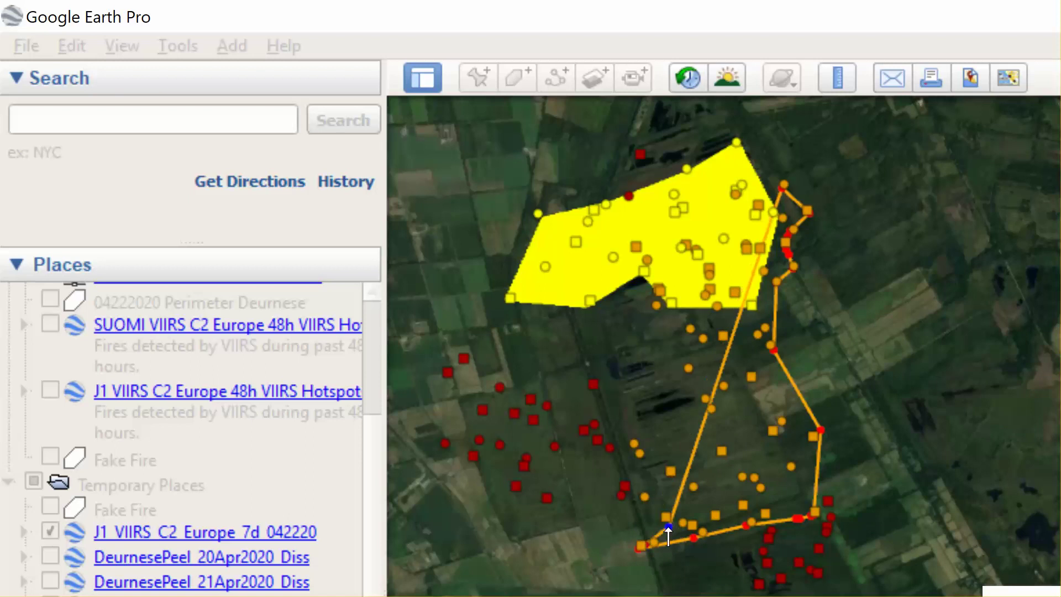
click(658, 518)
click(642, 505)
click(636, 496)
click(629, 444)
click(631, 439)
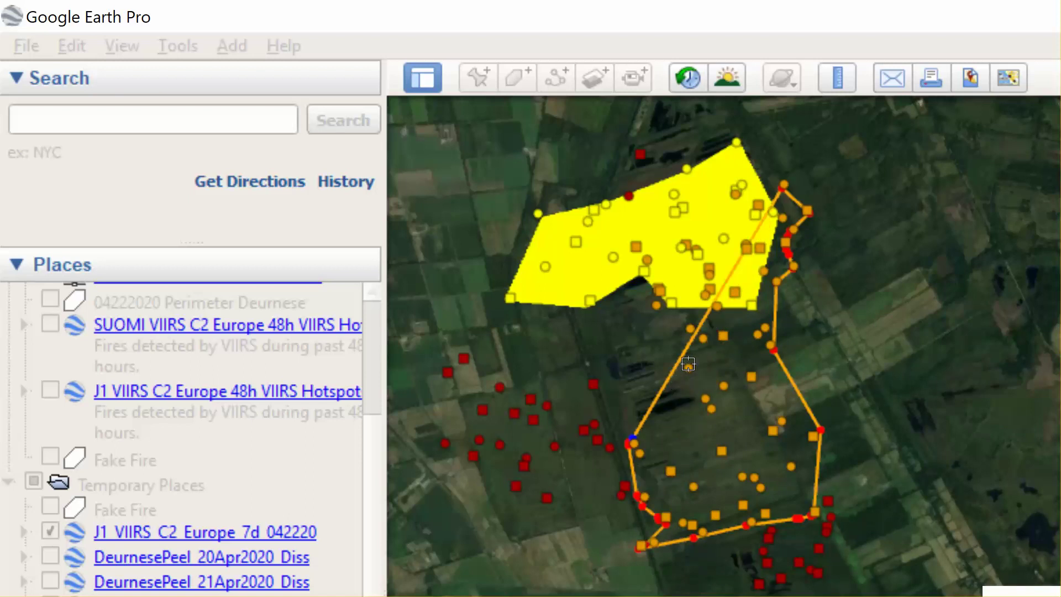
click(690, 355)
click(692, 334)
click(684, 331)
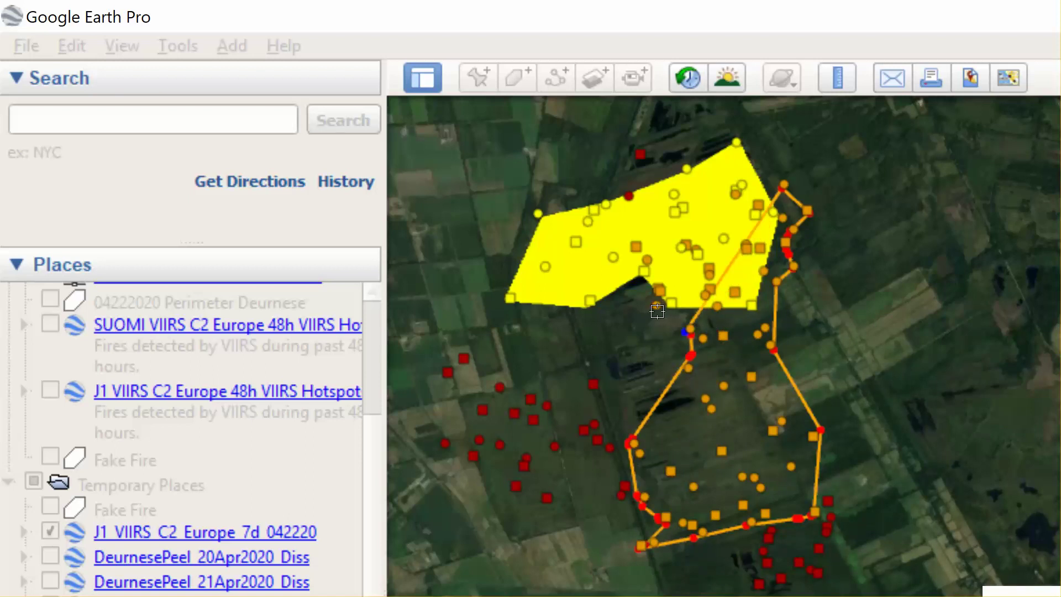
click(657, 312)
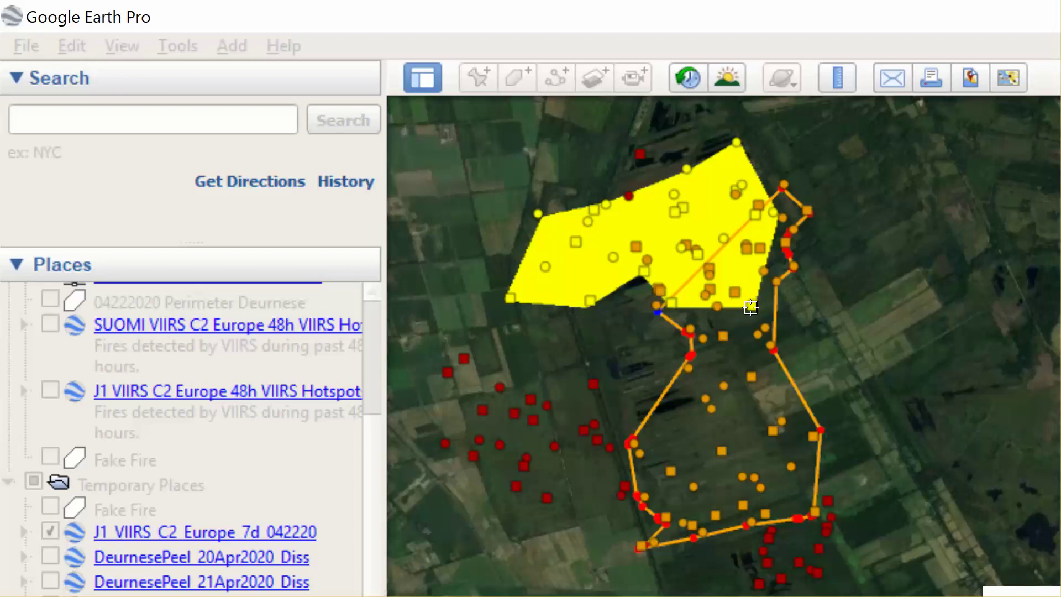
click(751, 307)
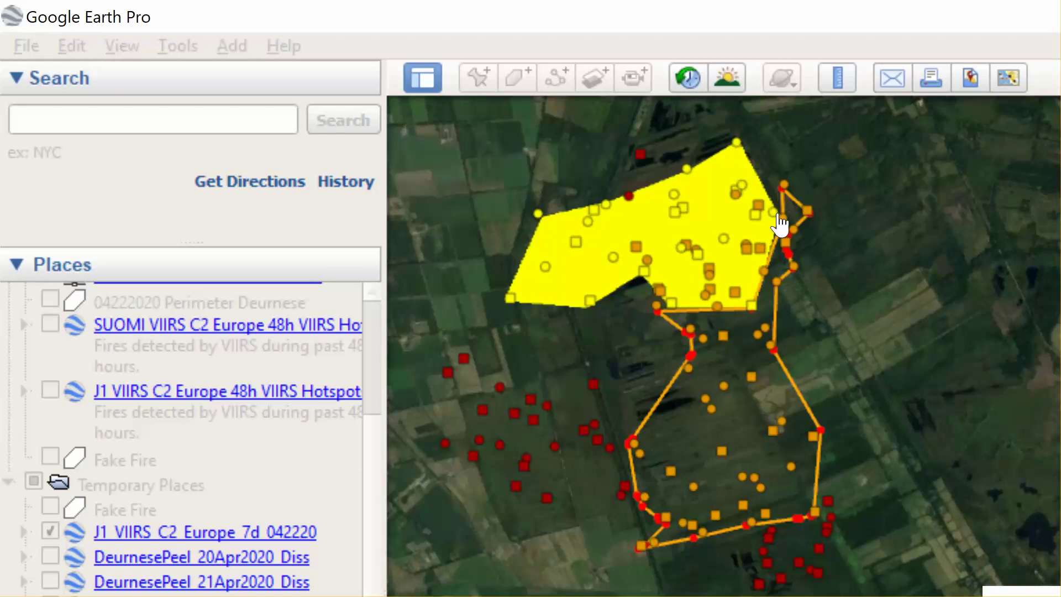
click(764, 198)
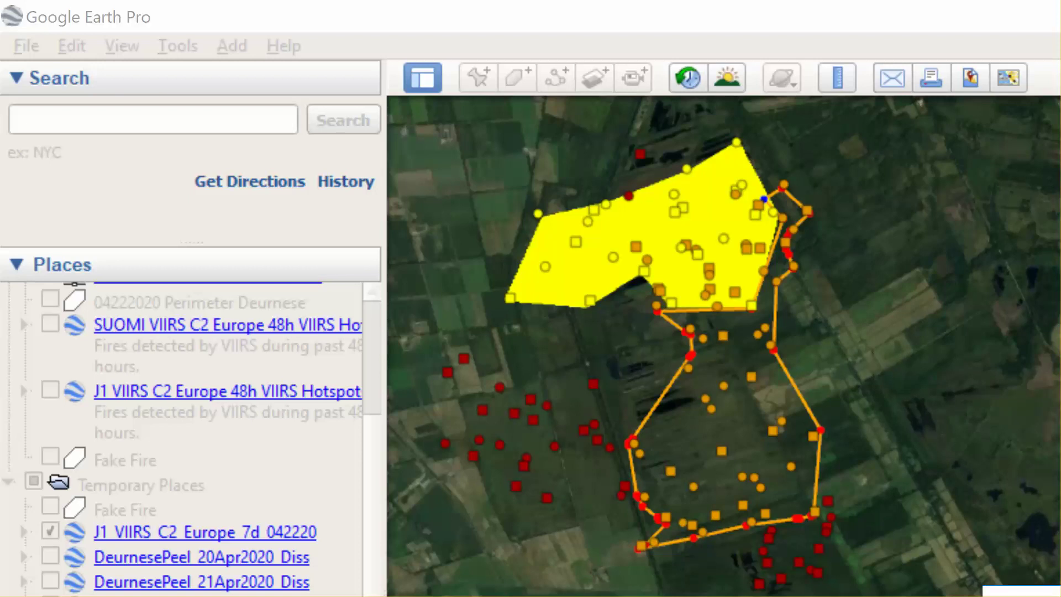
Step: Confirm Day 2 measures 235 ha and 9.0 km, set its area colour orange, and save
drag(872, 591, 579, 215)
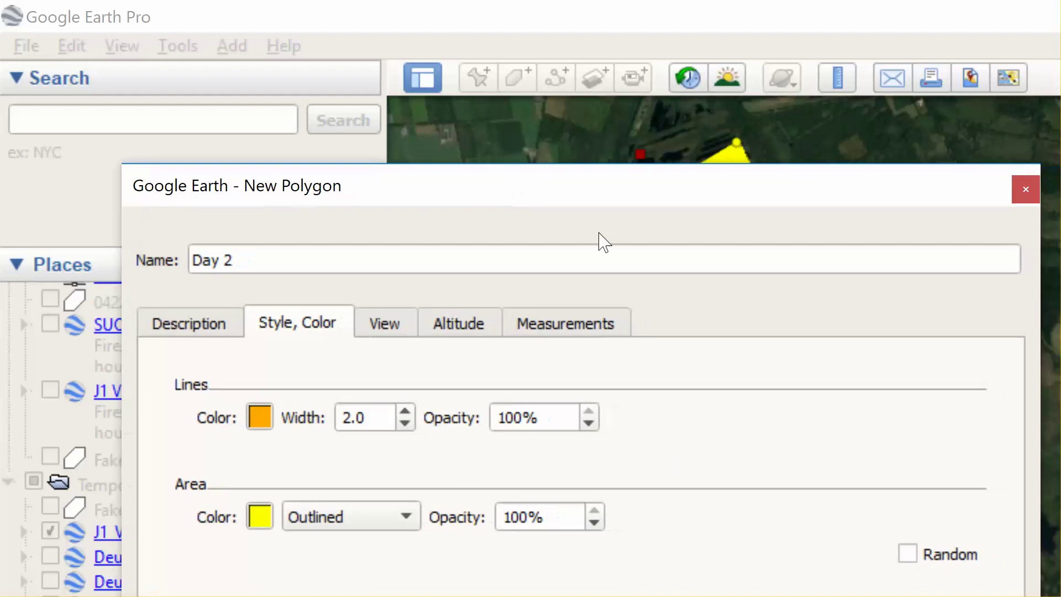
click(585, 331)
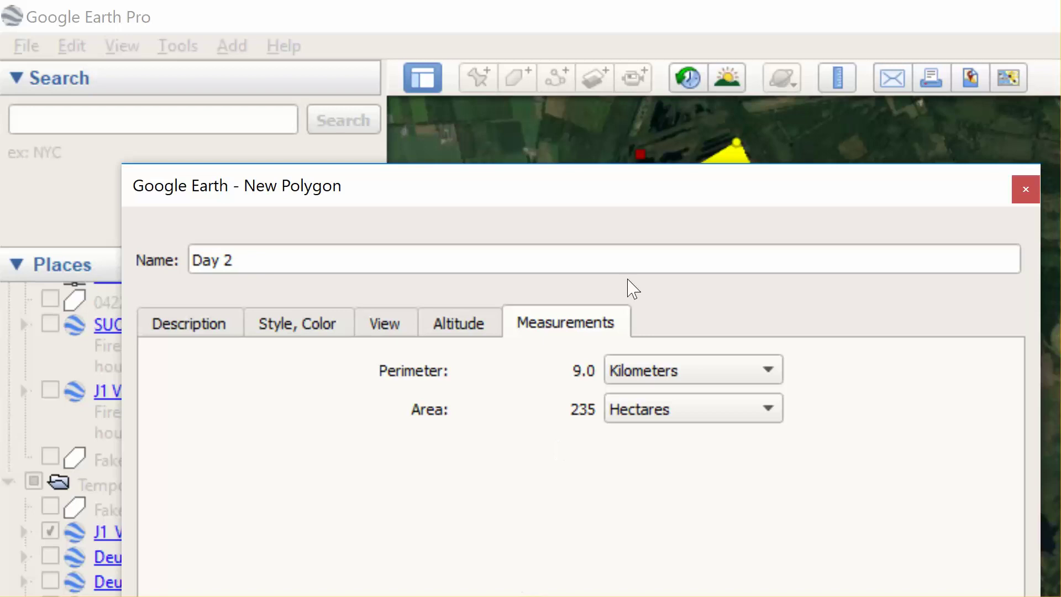
click(306, 326)
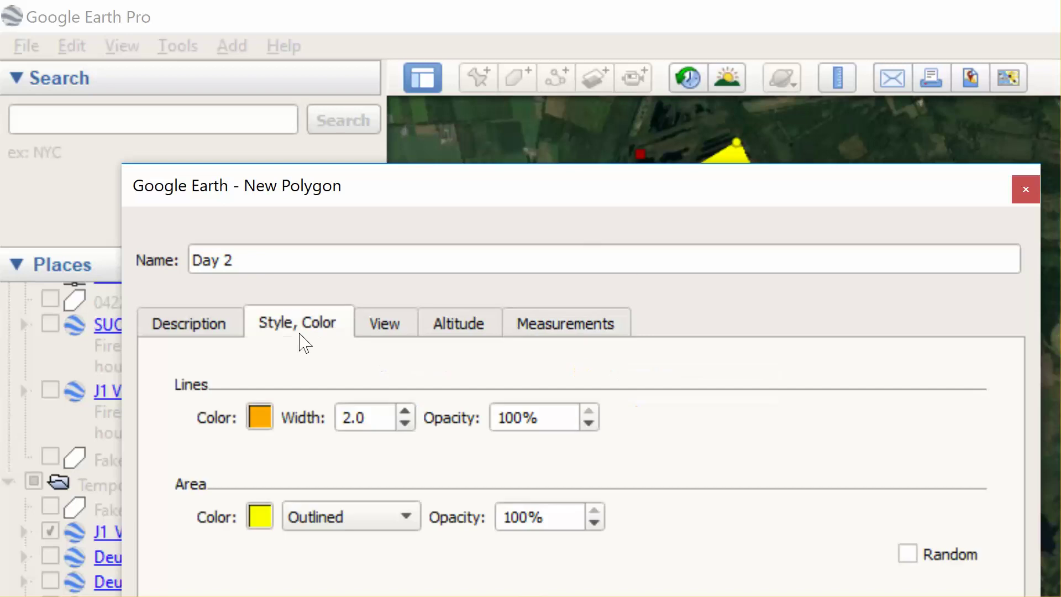
click(261, 520)
click(451, 461)
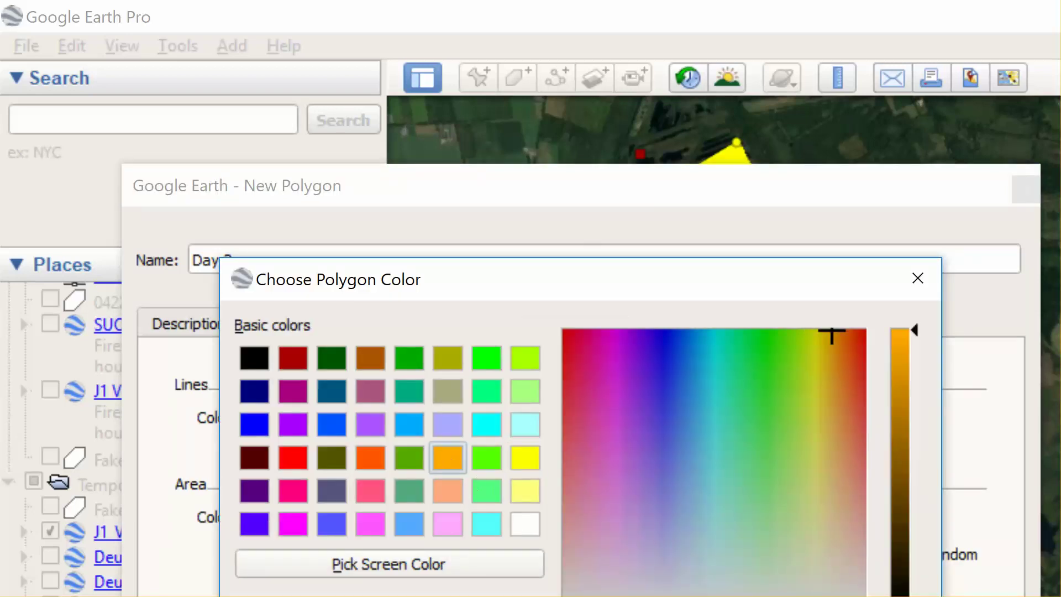
key(Return)
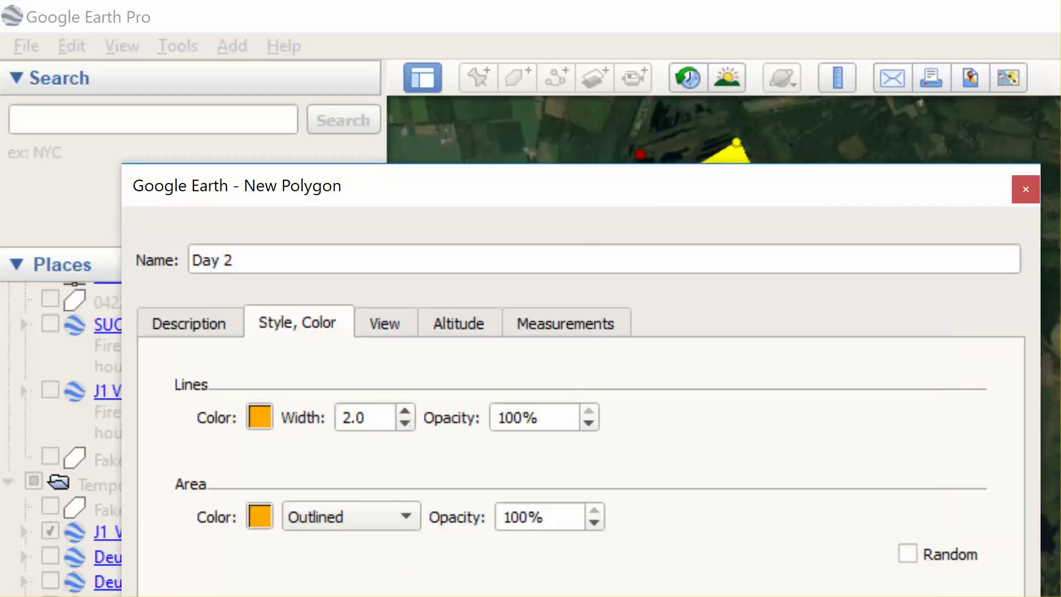
key(Return)
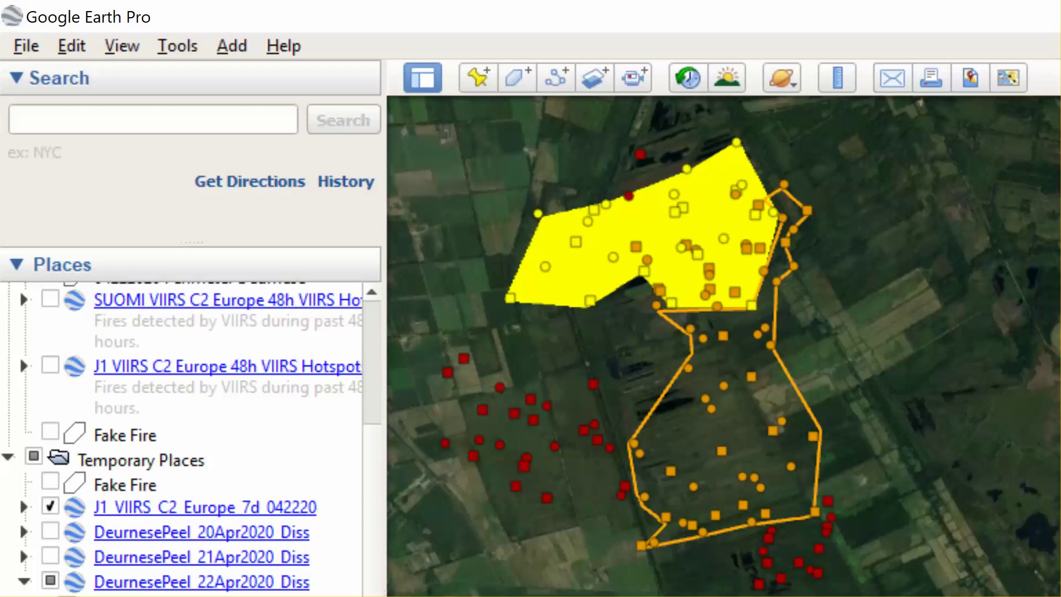
Step: Reopen Day 2's properties and switch its area to Filled+Outlined
key(alt+Return)
click(287, 332)
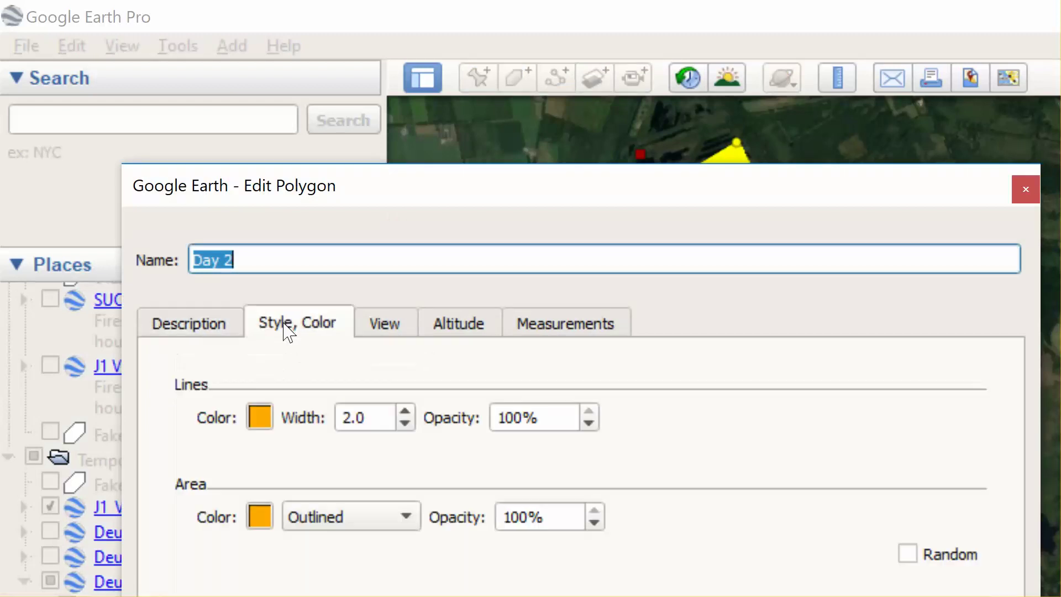
click(357, 522)
click(350, 555)
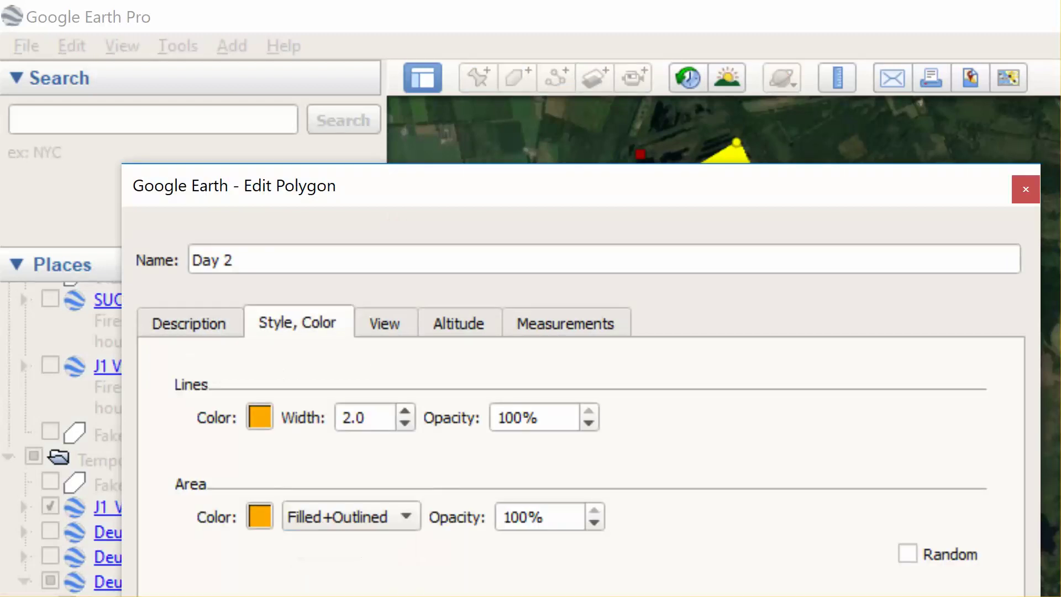
key(Return)
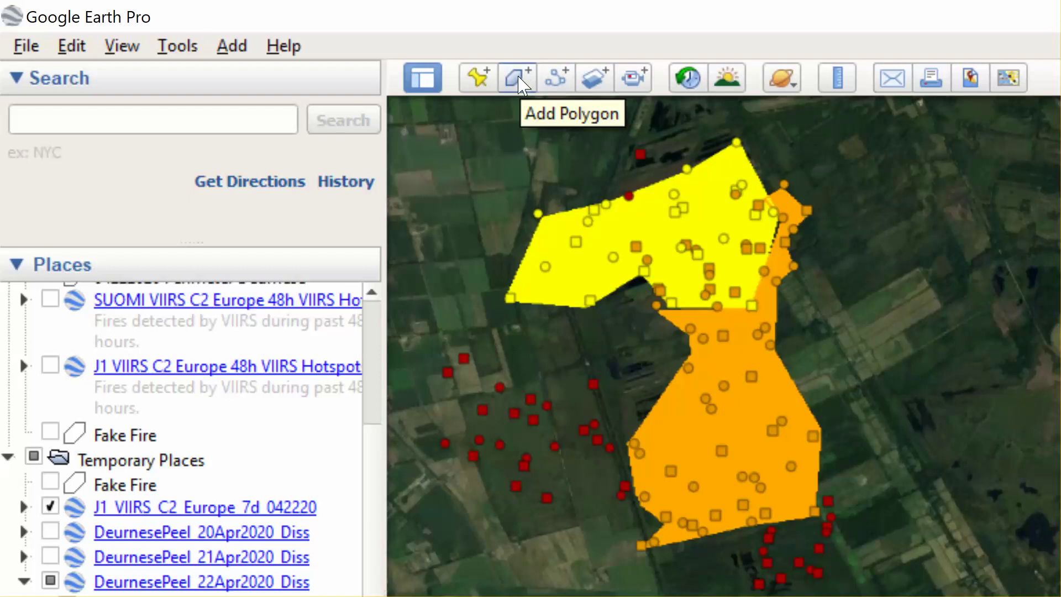
drag(502, 194, 490, 150)
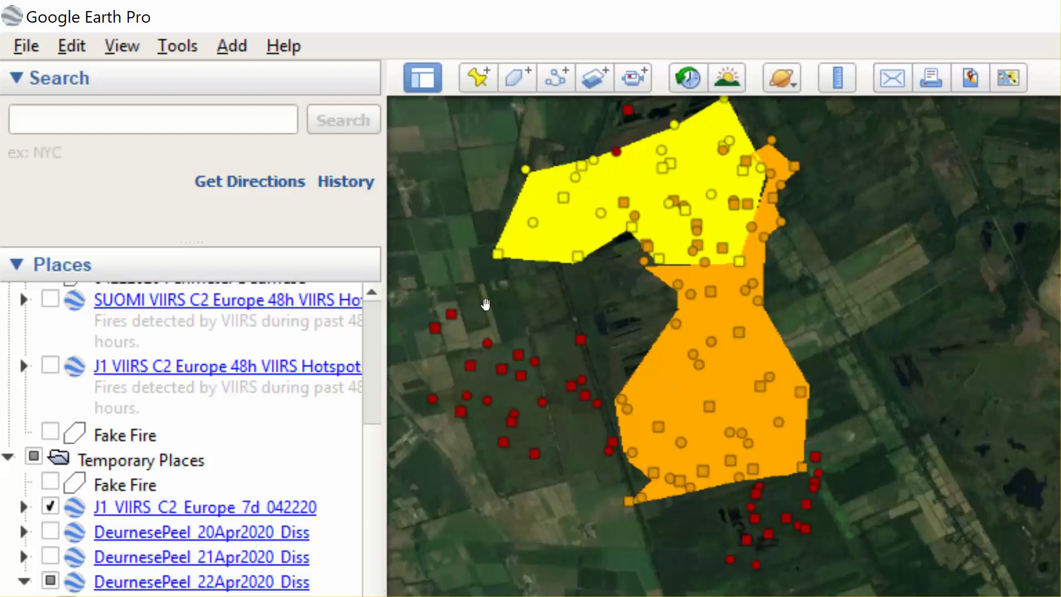
Step: Create polygon 'Day 3' with an Outlined-only area and a red line colour
click(518, 78)
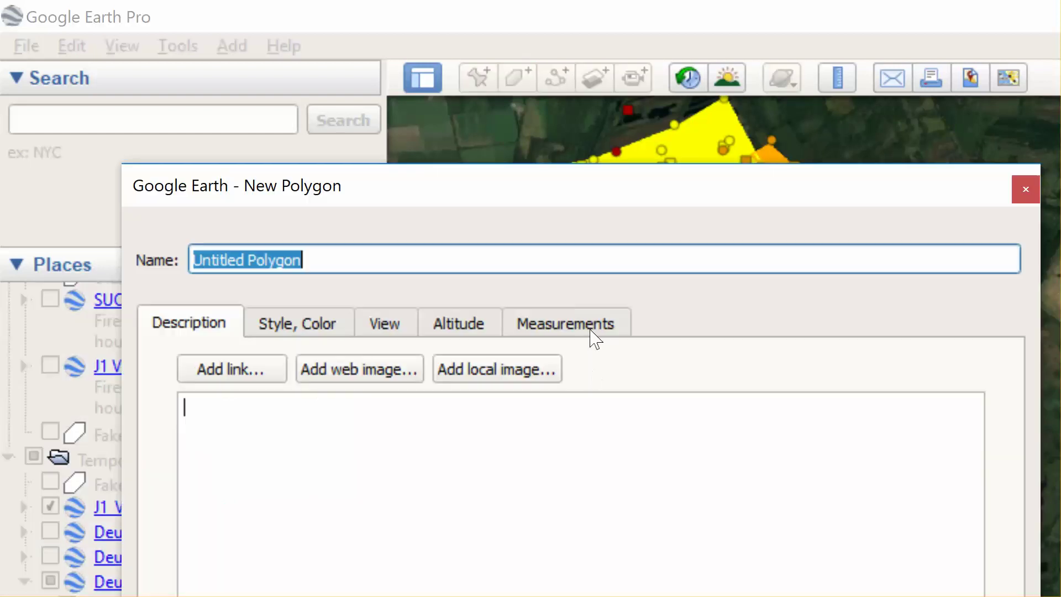
text(Day 3)
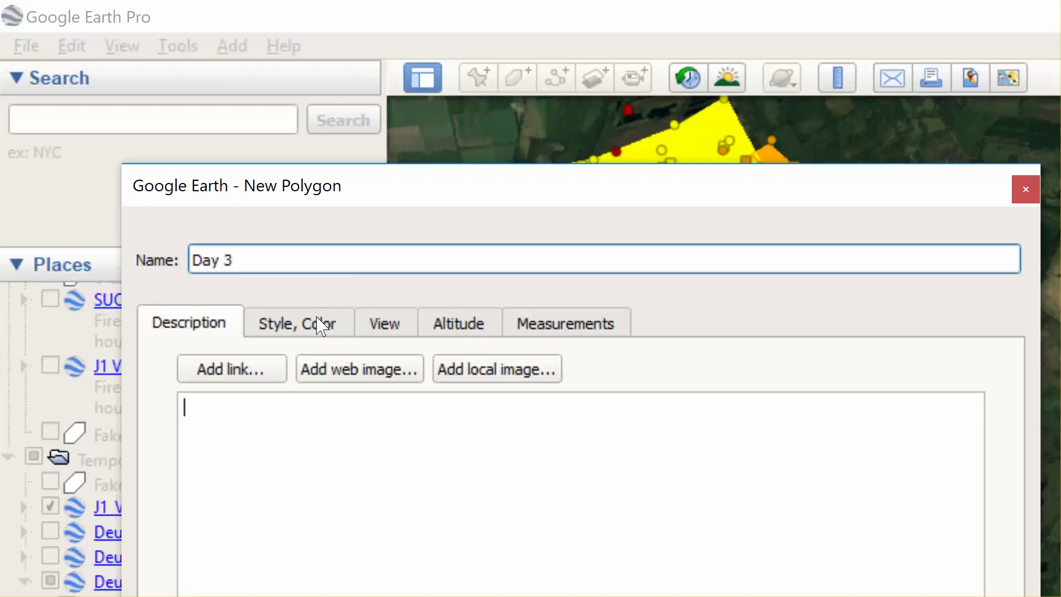
click(316, 324)
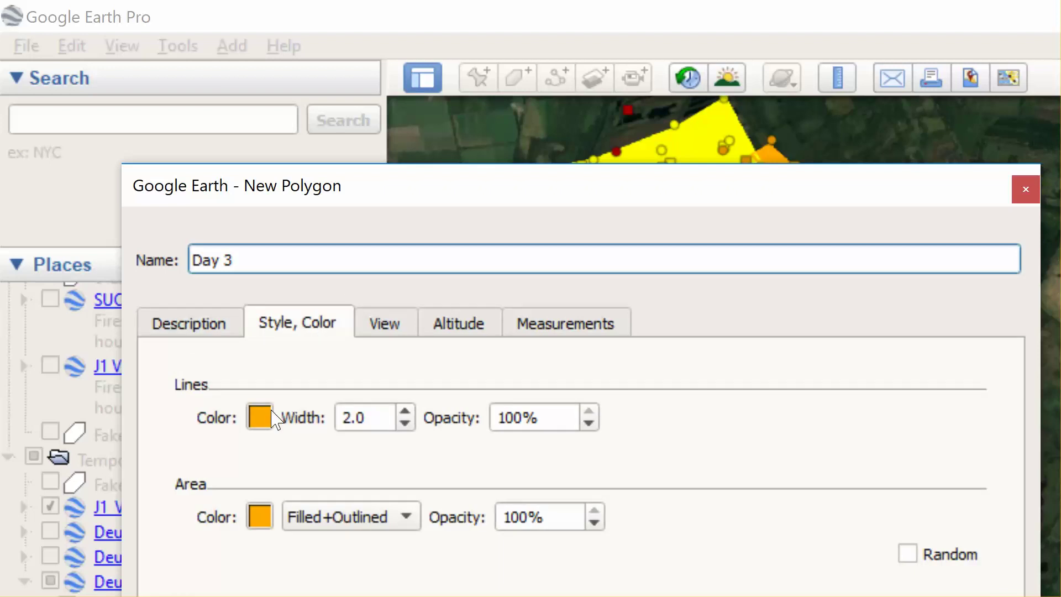
click(314, 504)
click(324, 484)
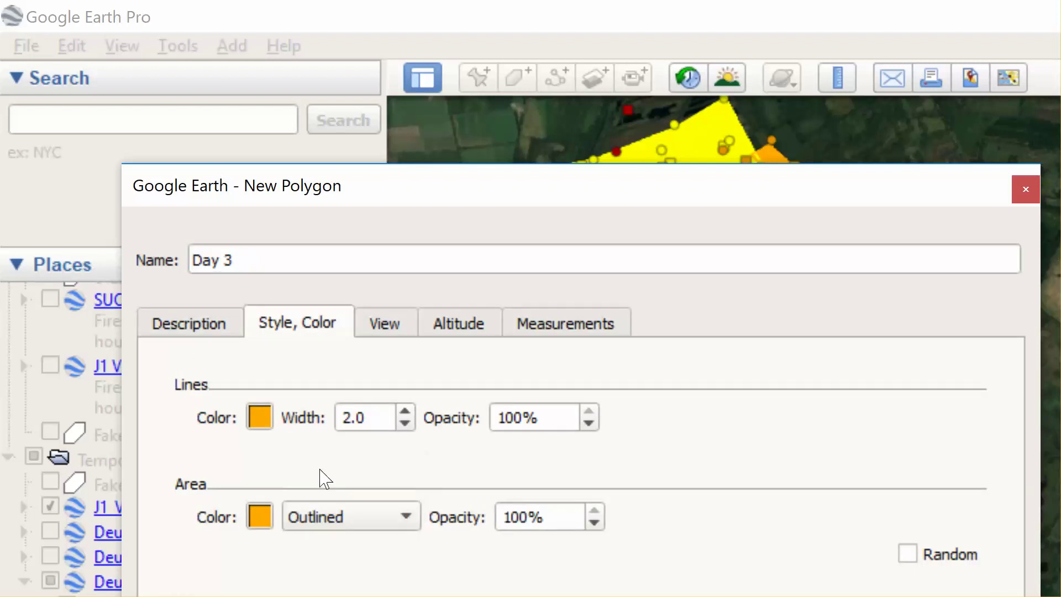
click(260, 418)
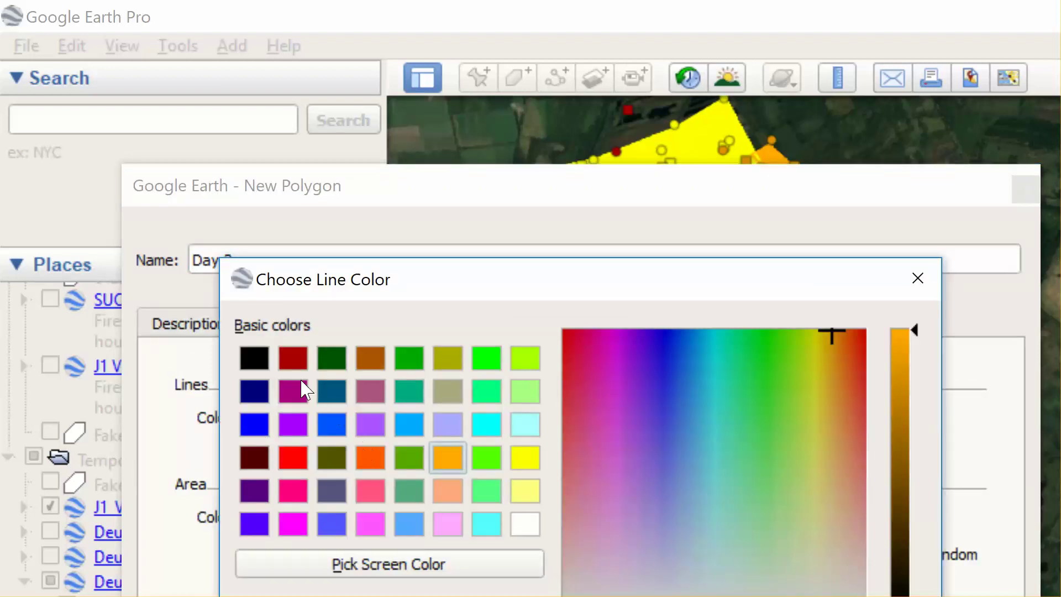
click(306, 466)
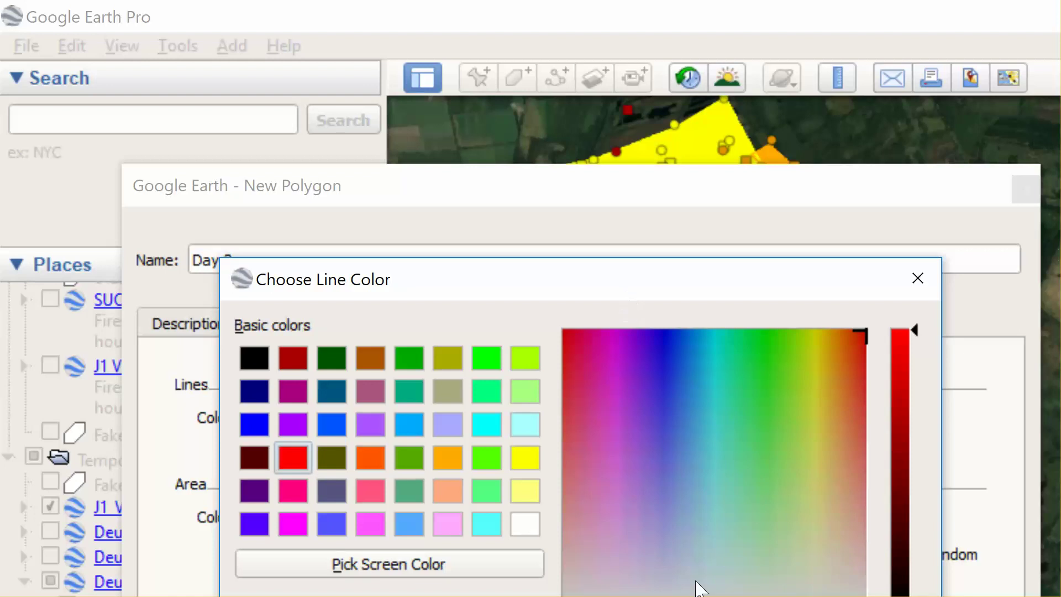
key(Return)
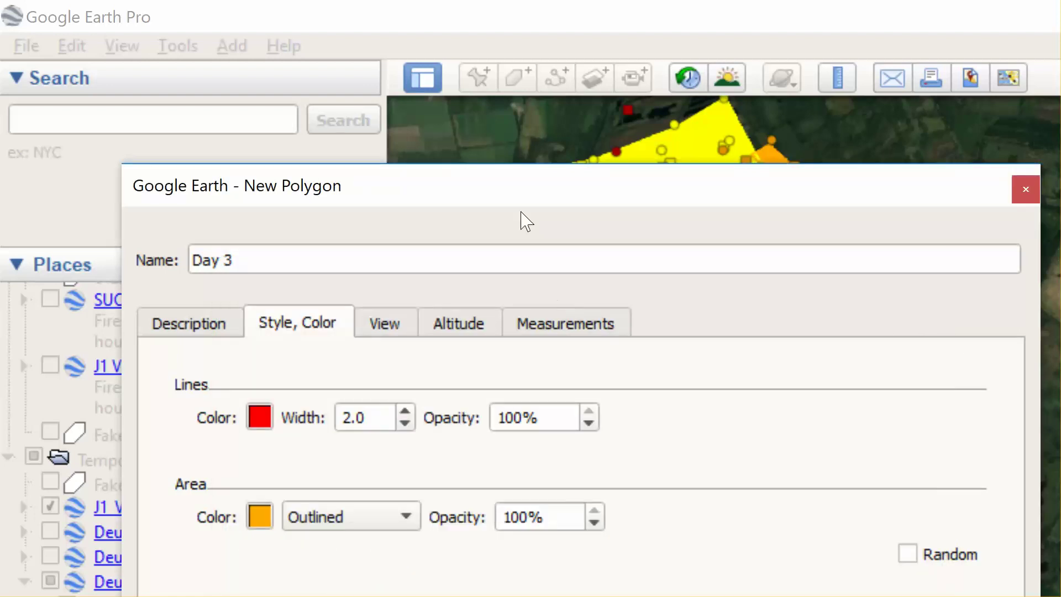
key(Return)
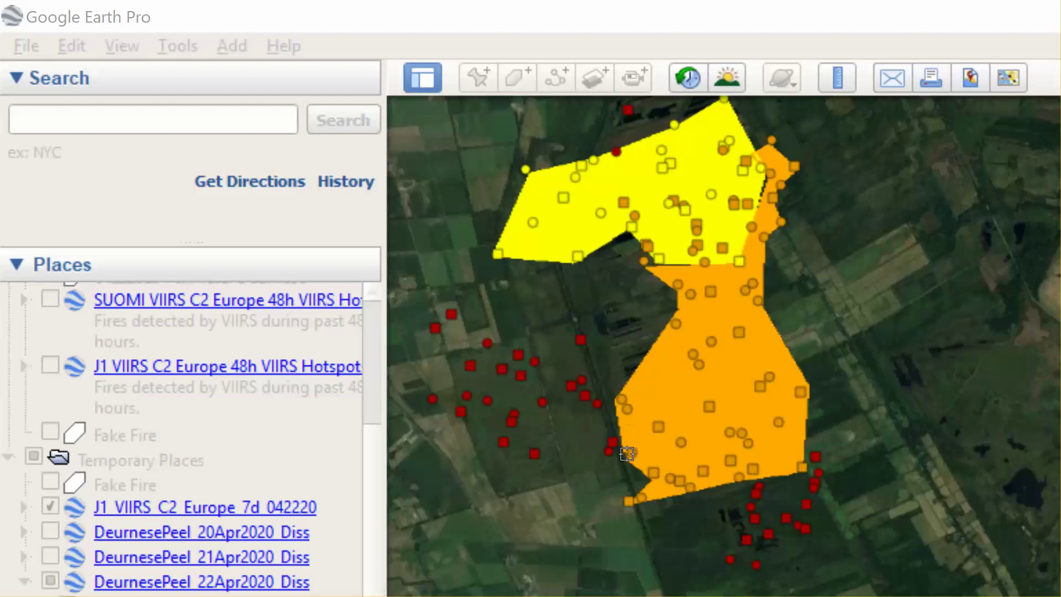
Step: Start the Day 3 outline around the southwest red hotspots, removing a misplaced point
click(535, 461)
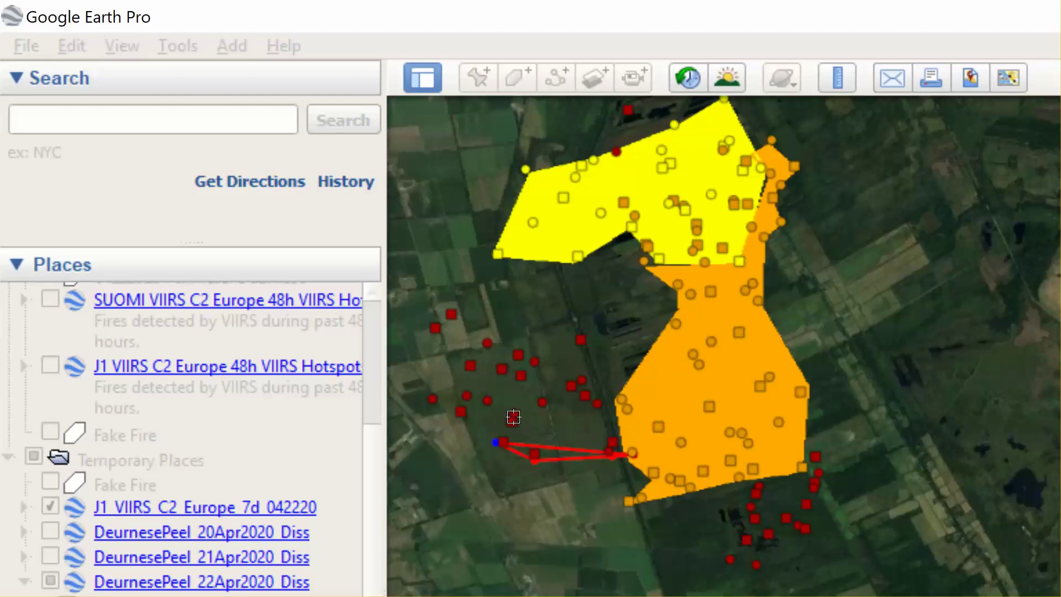
click(512, 421)
click(461, 412)
click(433, 399)
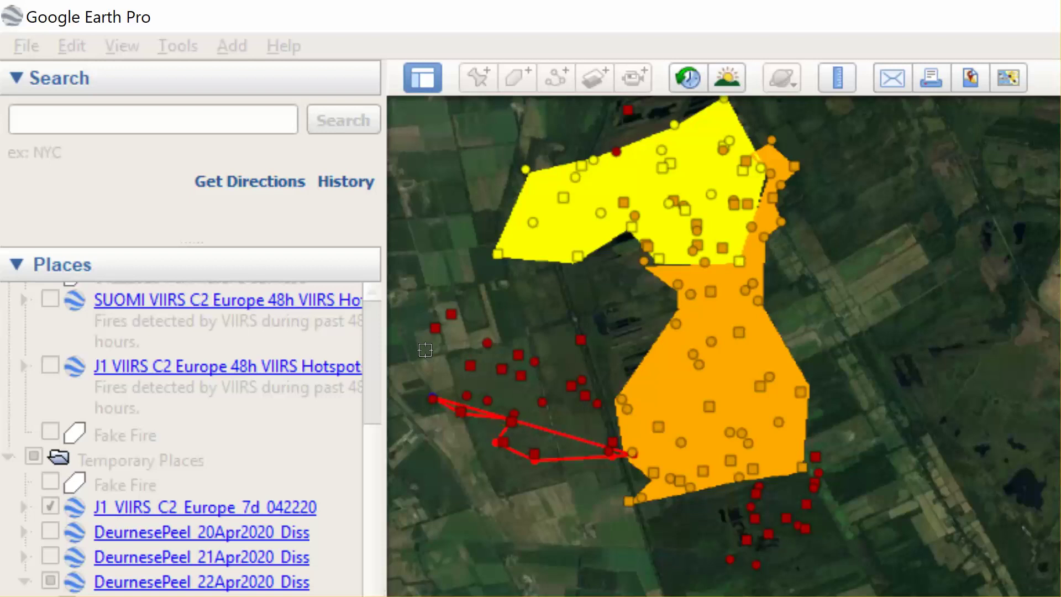
click(436, 327)
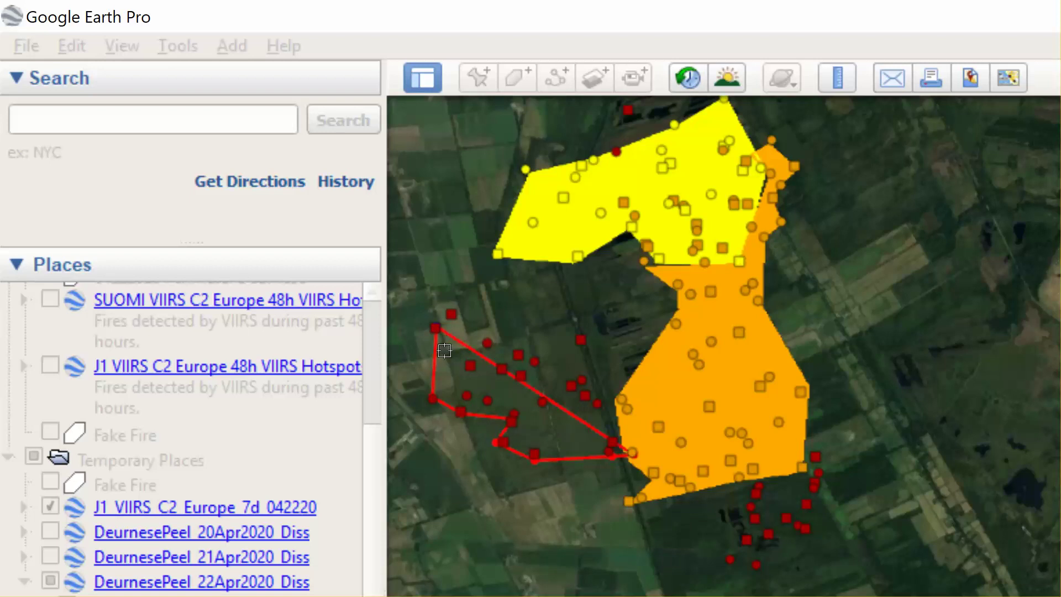
right_click(435, 329)
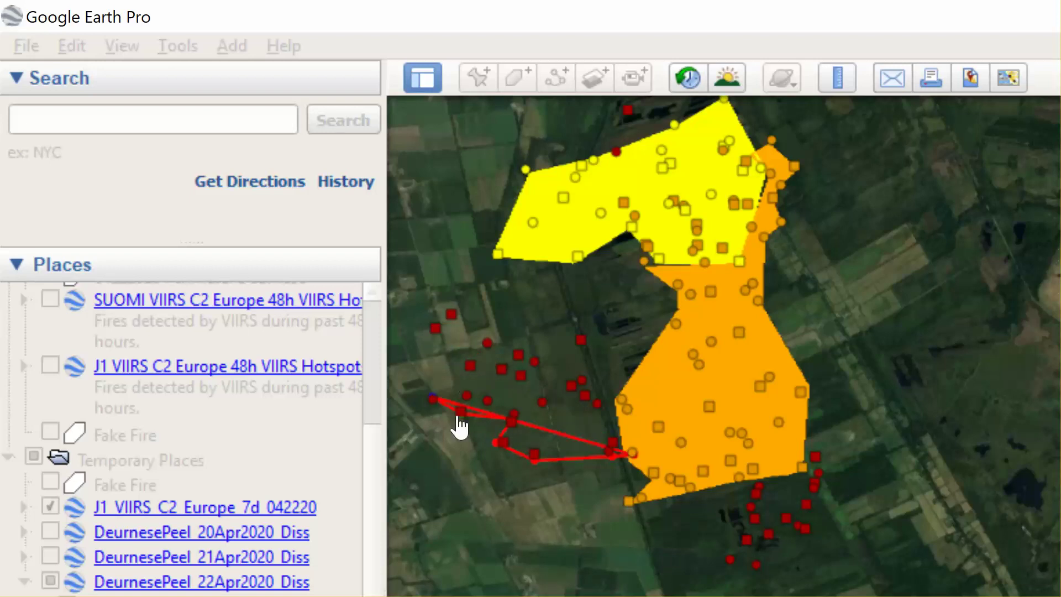
Step: Finish the outline around the western and northern red hotspots, closing at the orange polygon
click(468, 393)
click(470, 366)
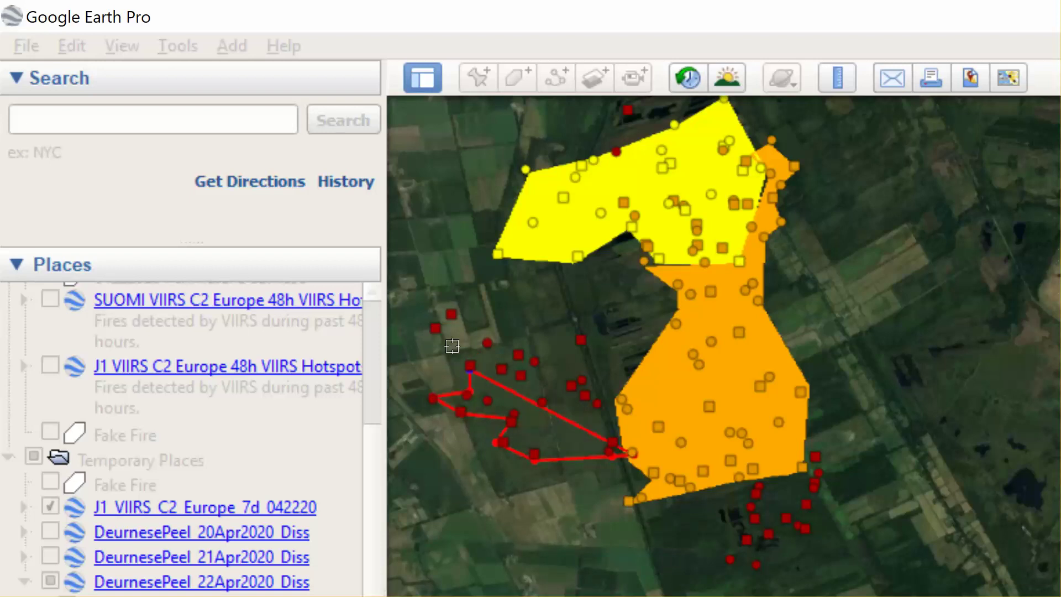
click(435, 328)
click(451, 314)
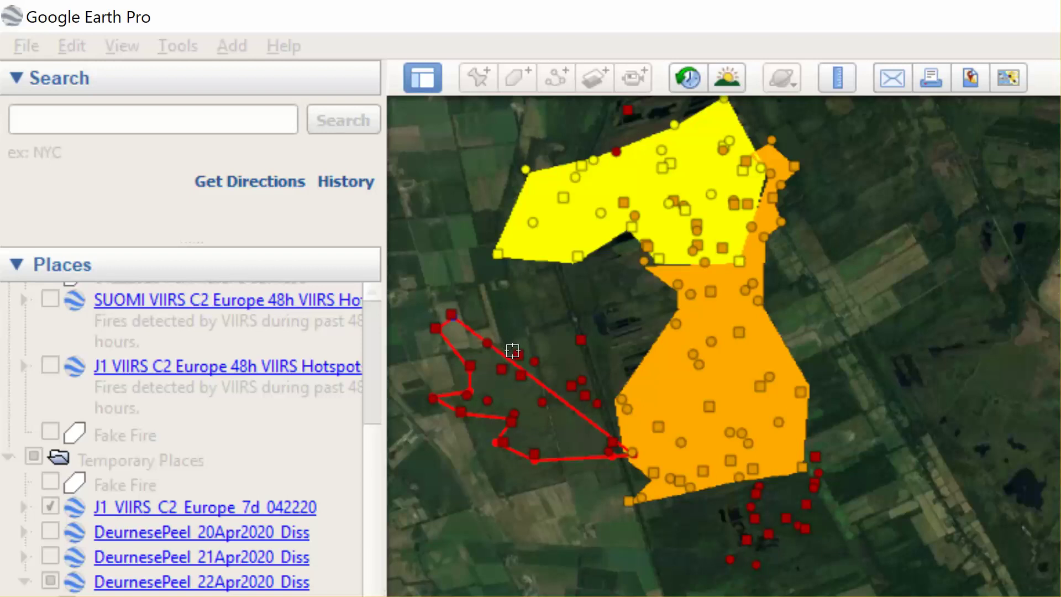
click(528, 362)
click(574, 389)
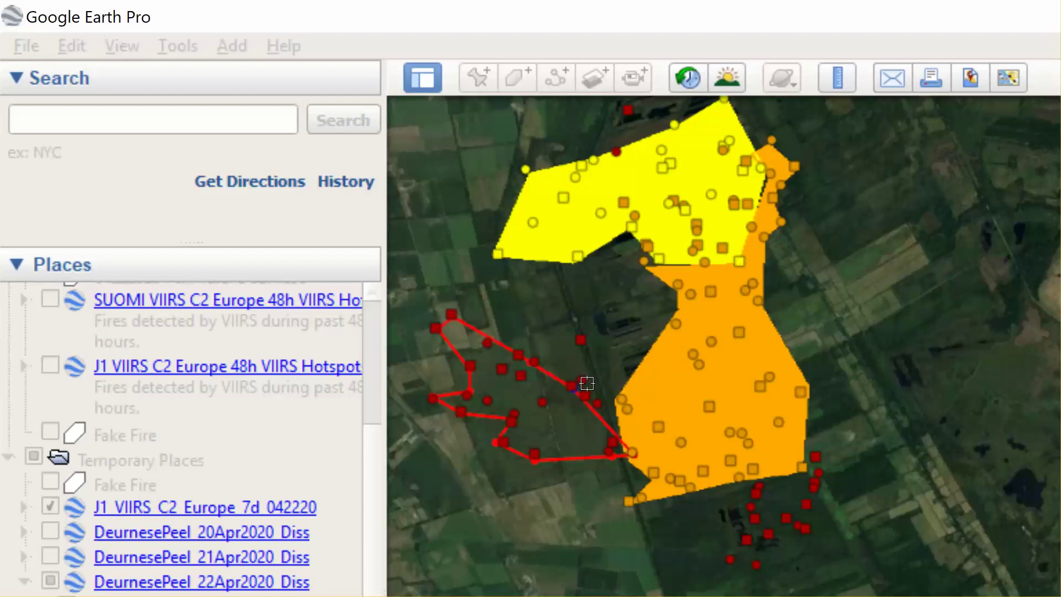
click(584, 383)
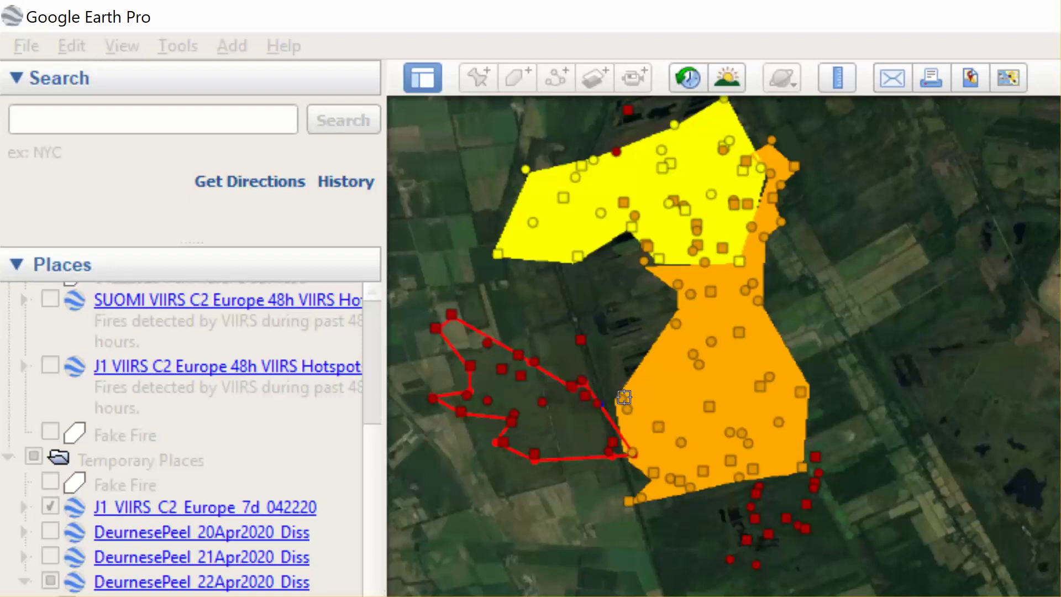
click(618, 406)
Step: Check Day 3's 92.2-hectare area, fill it red as Filled+Outlined, and save it
drag(796, 594, 889, 157)
click(539, 282)
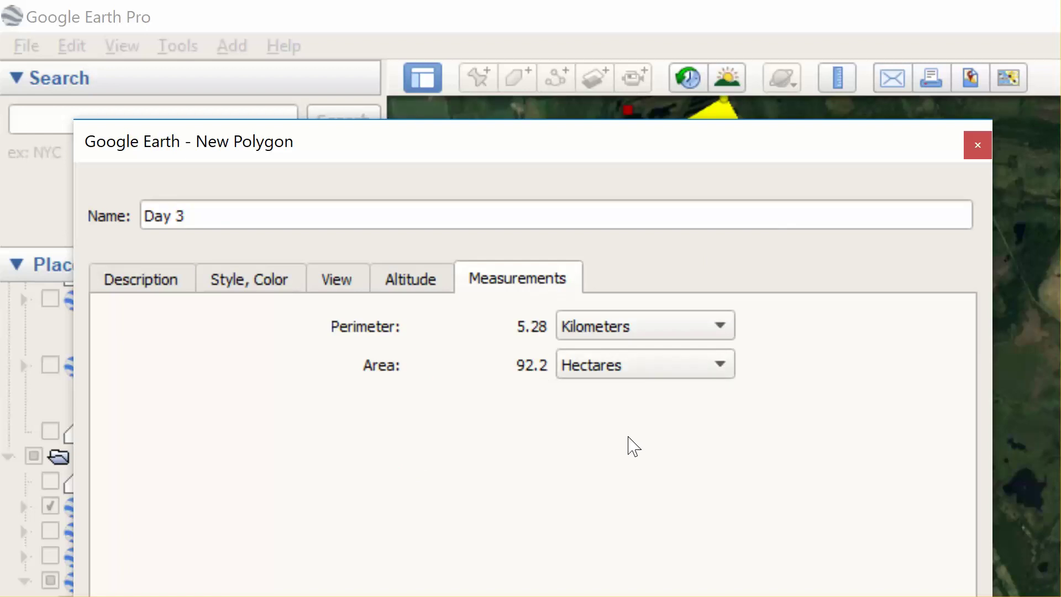
click(249, 282)
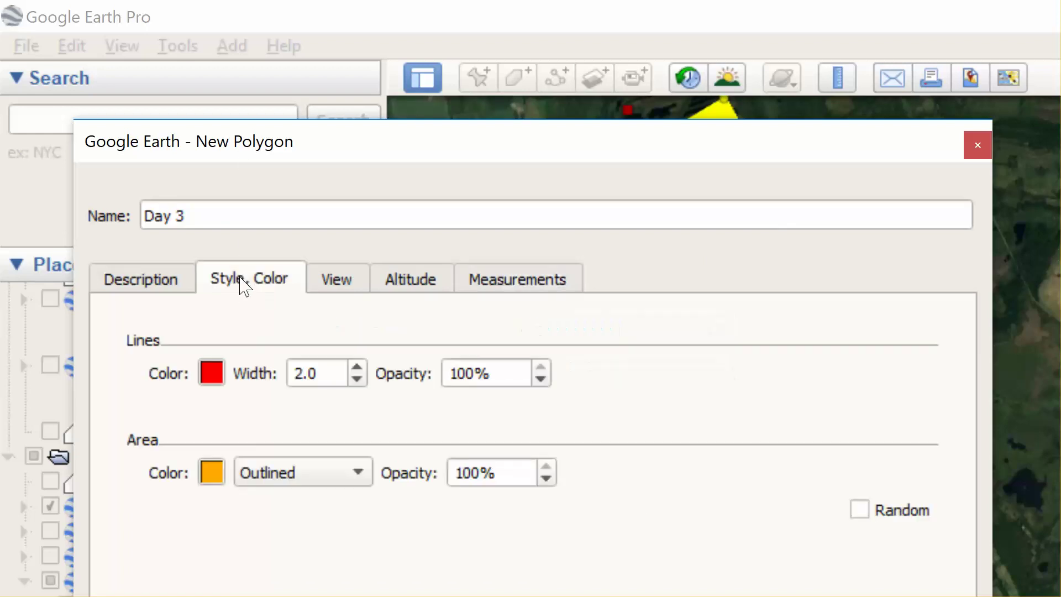
click(213, 476)
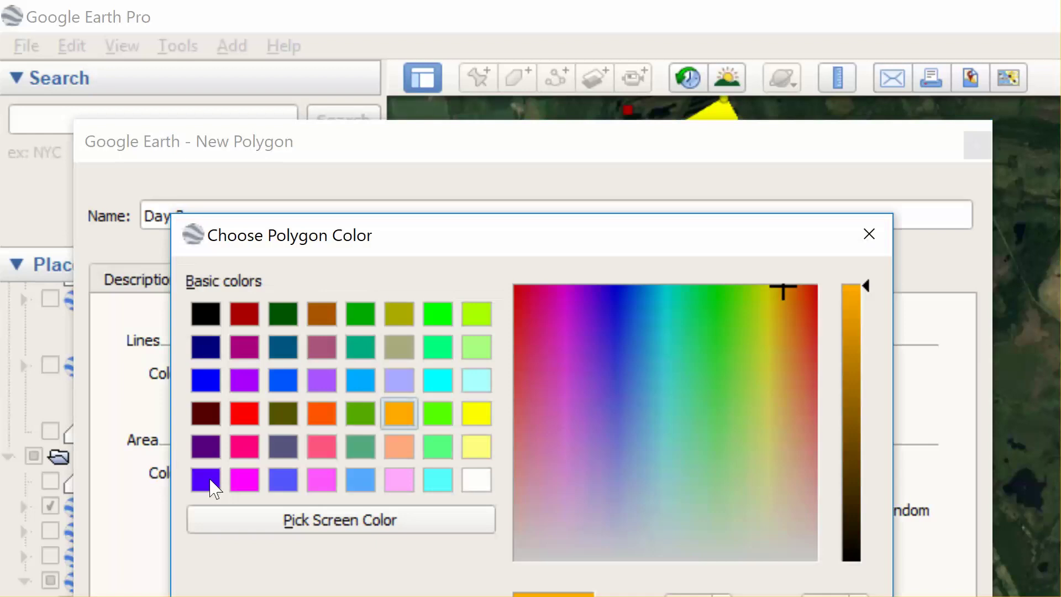
click(244, 417)
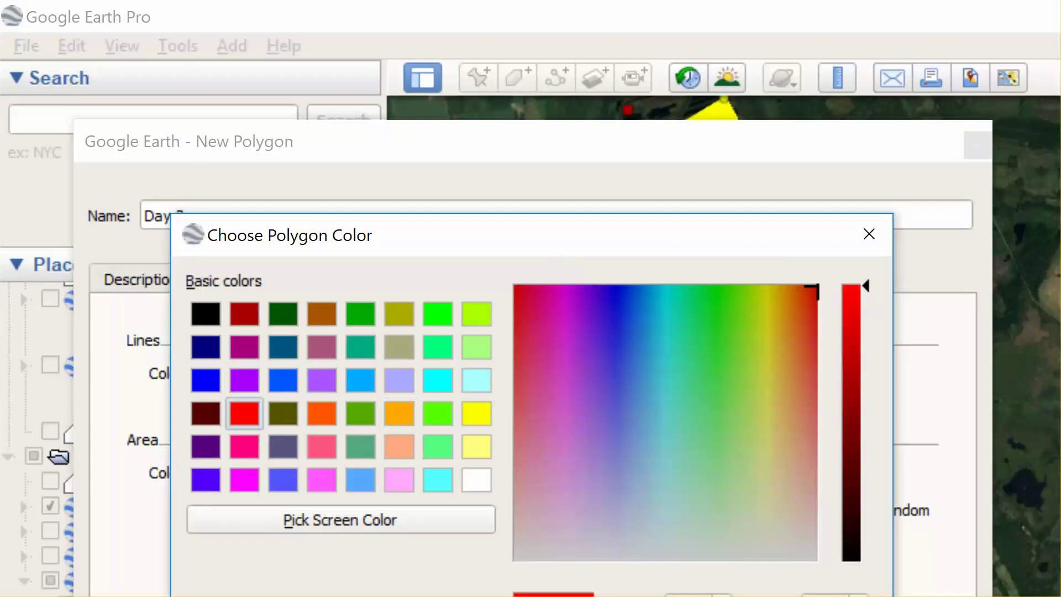
key(Return)
click(367, 474)
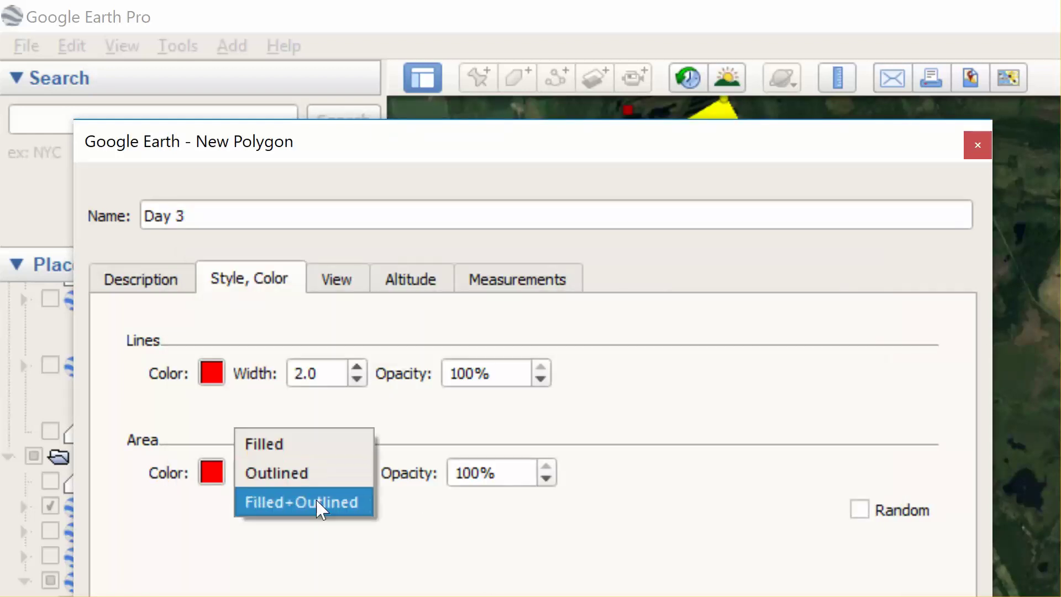
click(314, 503)
key(Return)
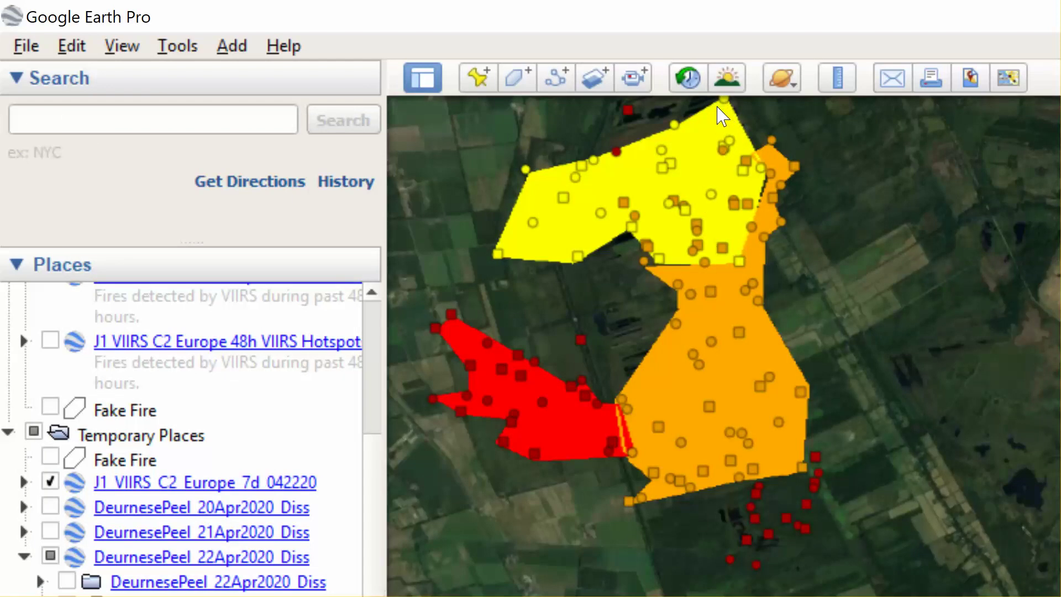
drag(714, 119, 717, 145)
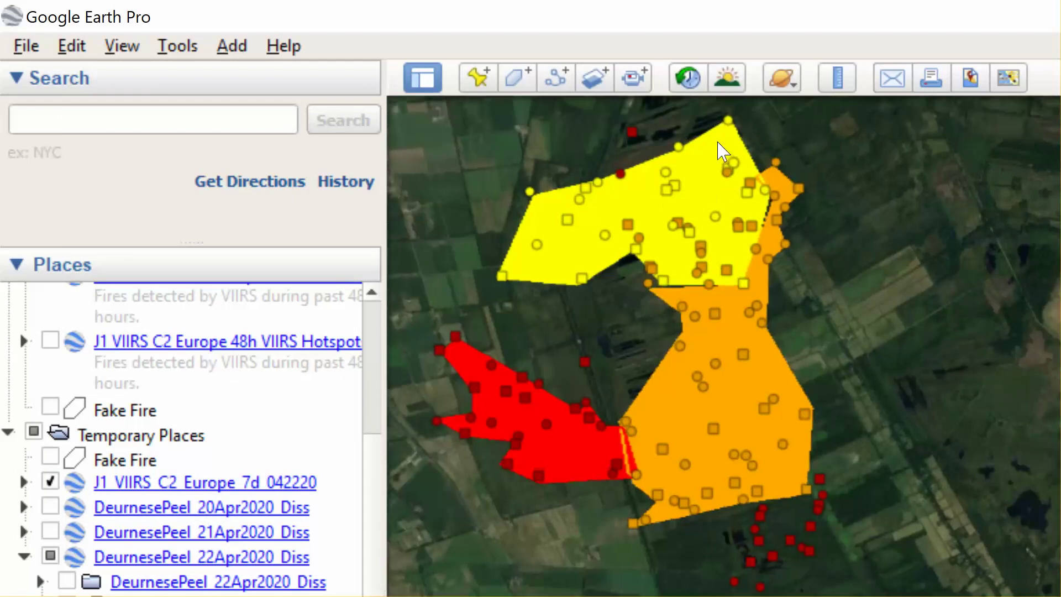
click(728, 121)
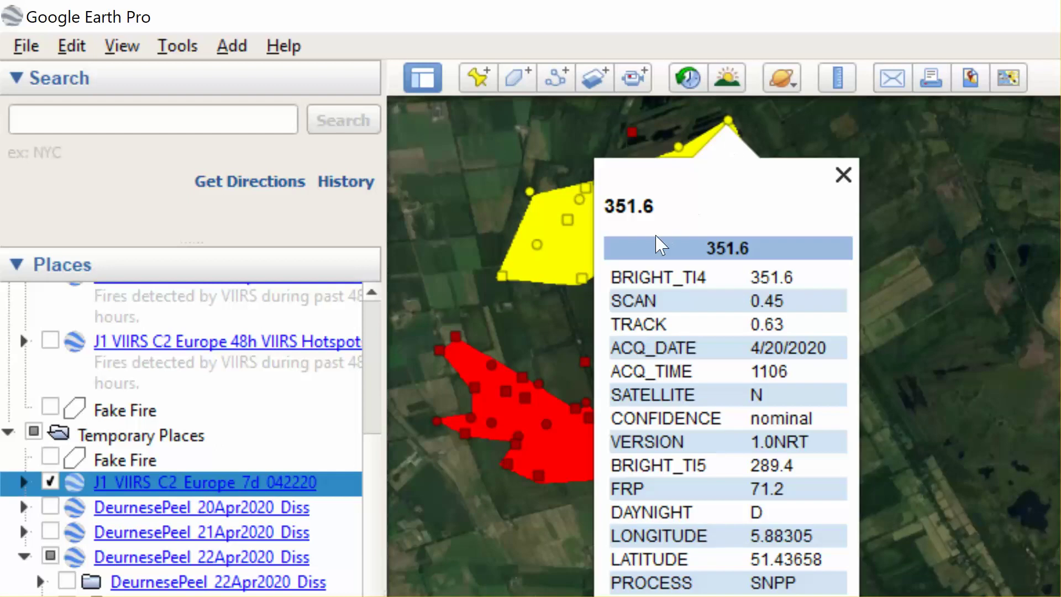
drag(756, 340, 751, 372)
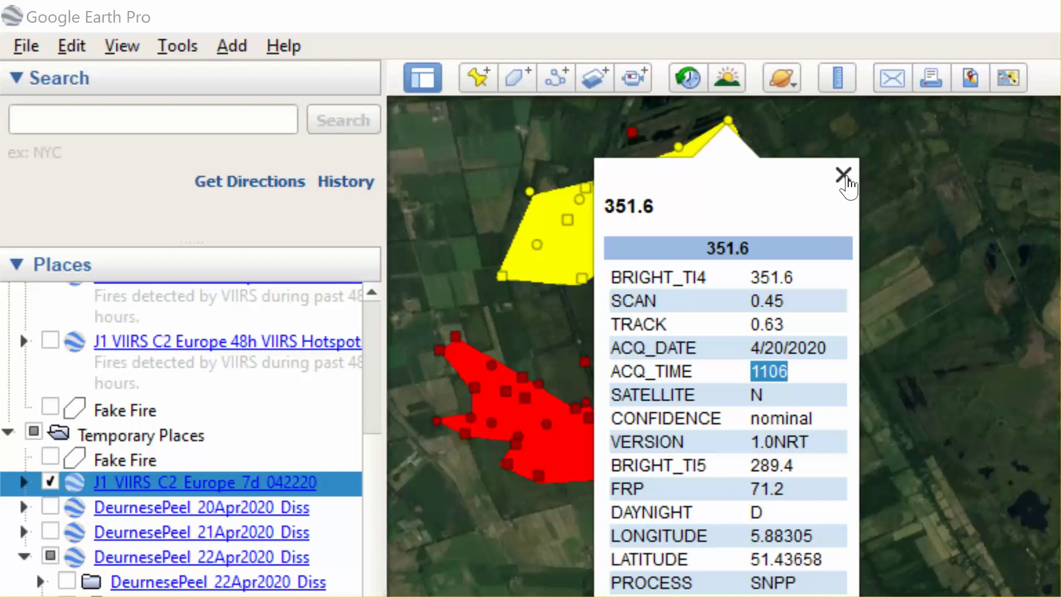
click(844, 176)
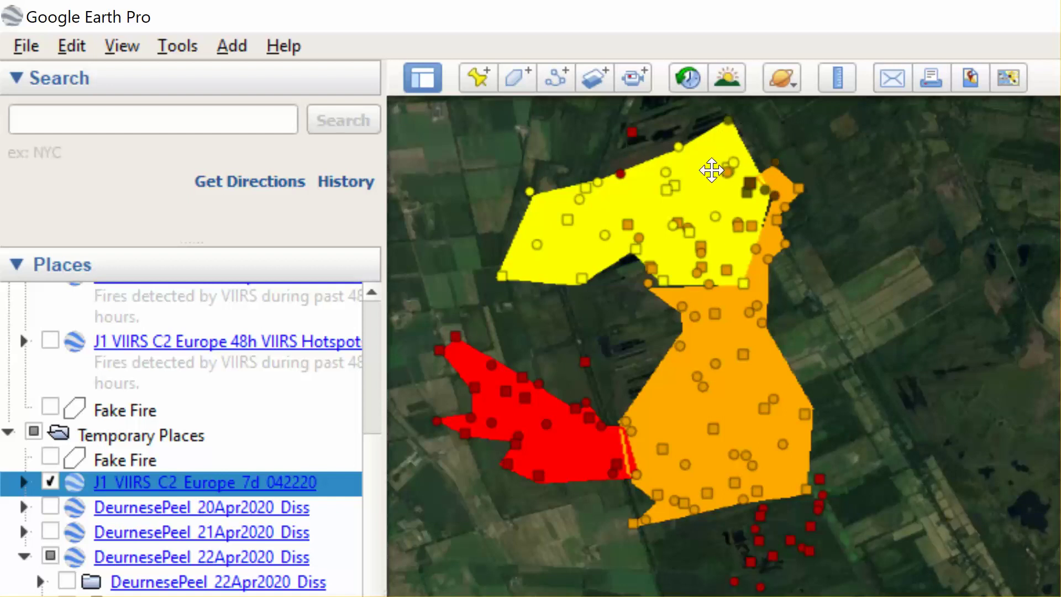
click(734, 124)
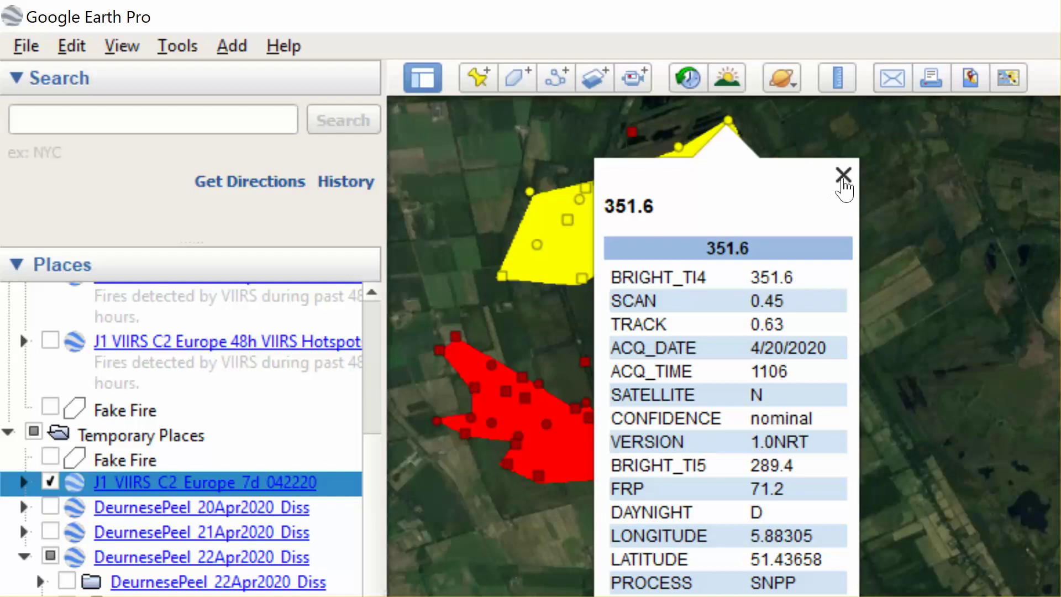
click(843, 176)
click(715, 216)
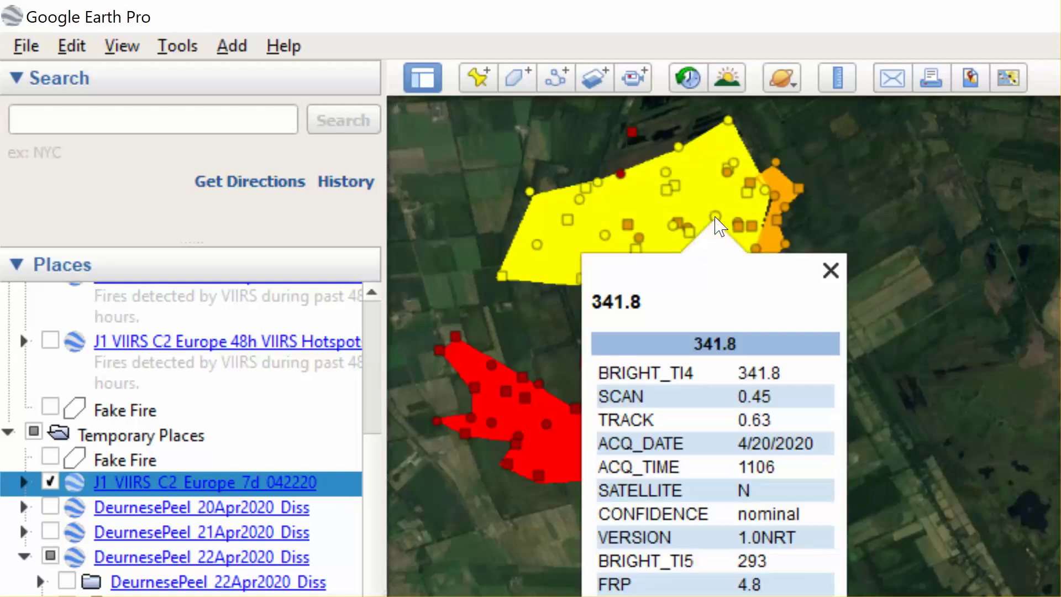
click(829, 269)
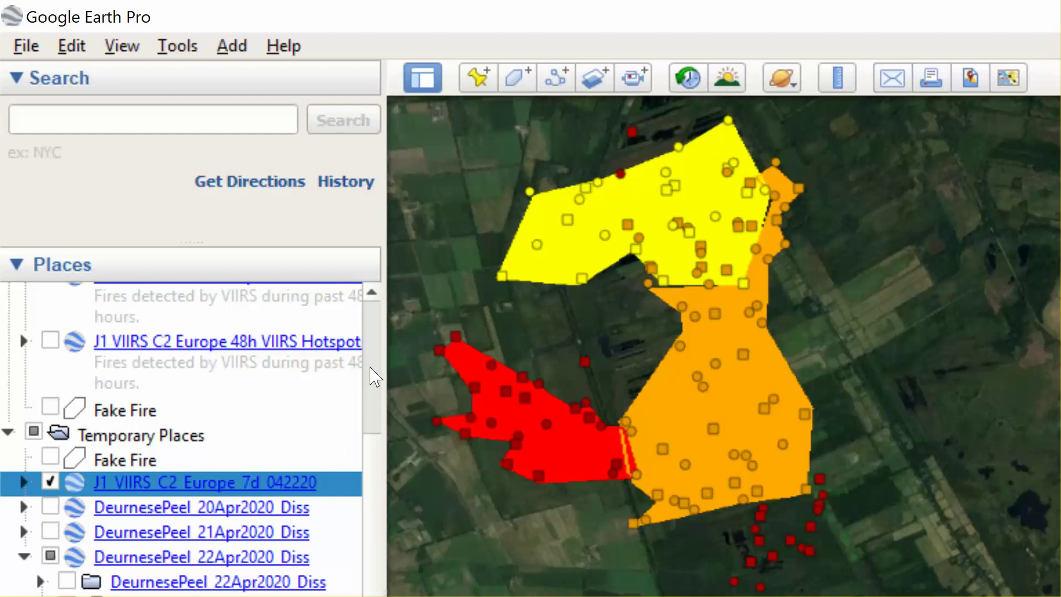
scroll(376, 377, up, 5)
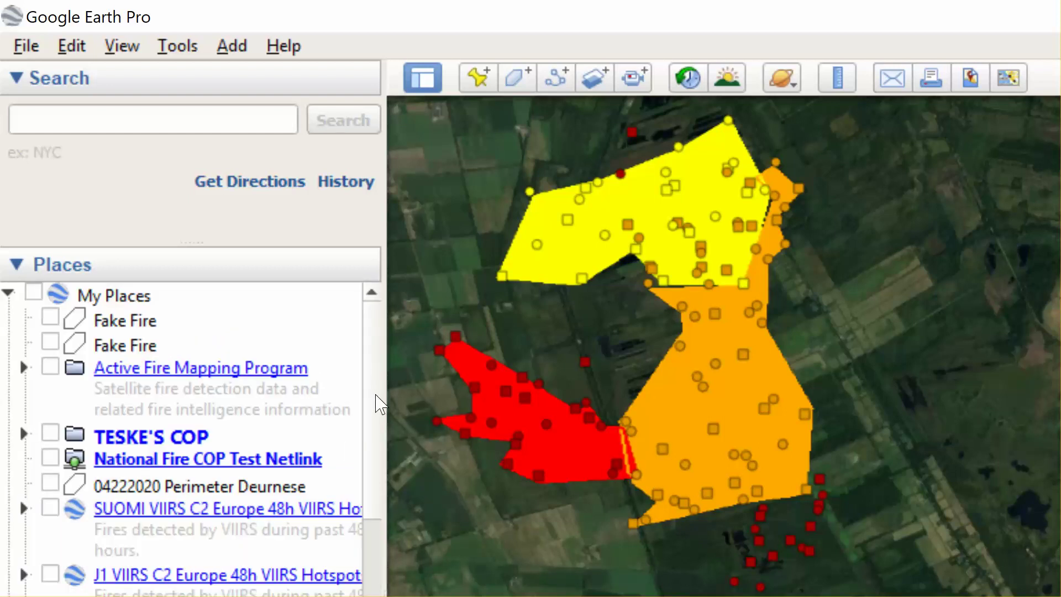